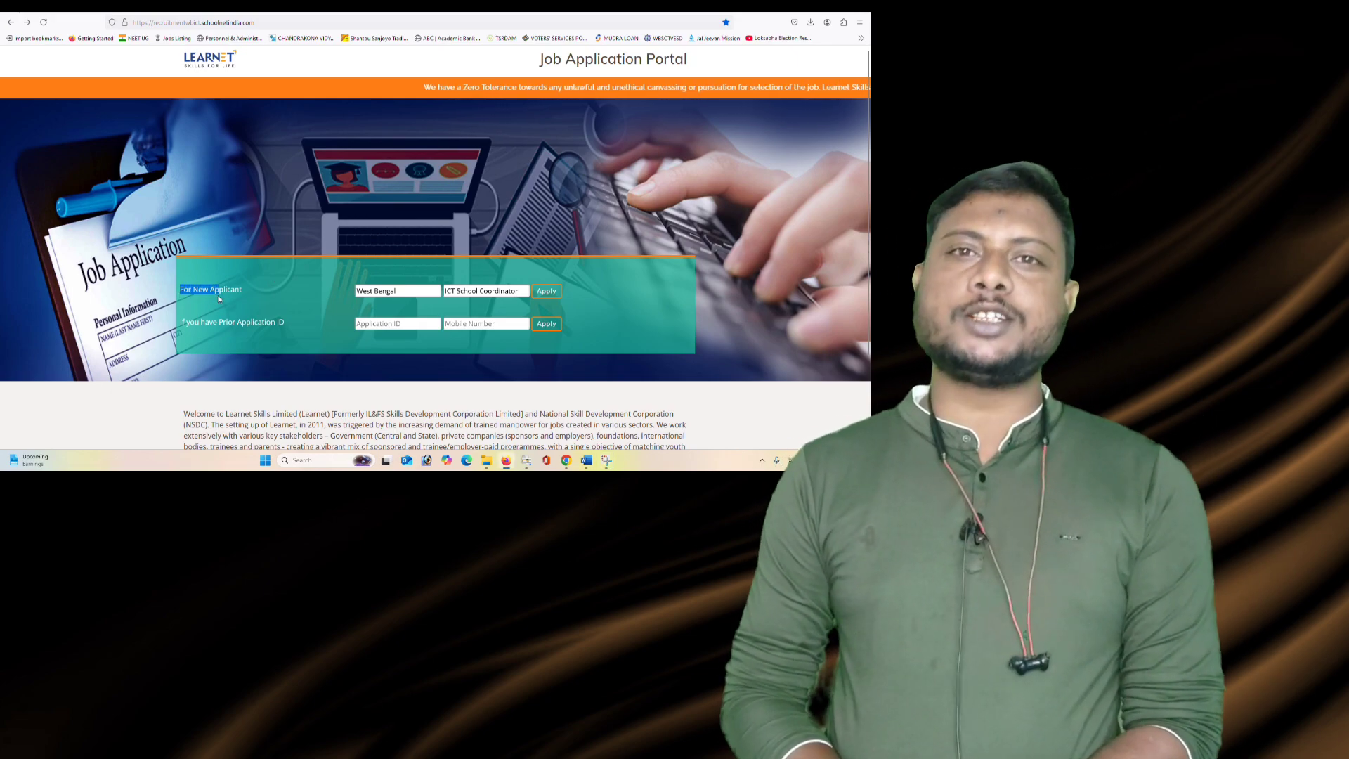
Open the new-applicant job application form for West Bengal and the ICT School Coordinator post
left_click(407, 292)
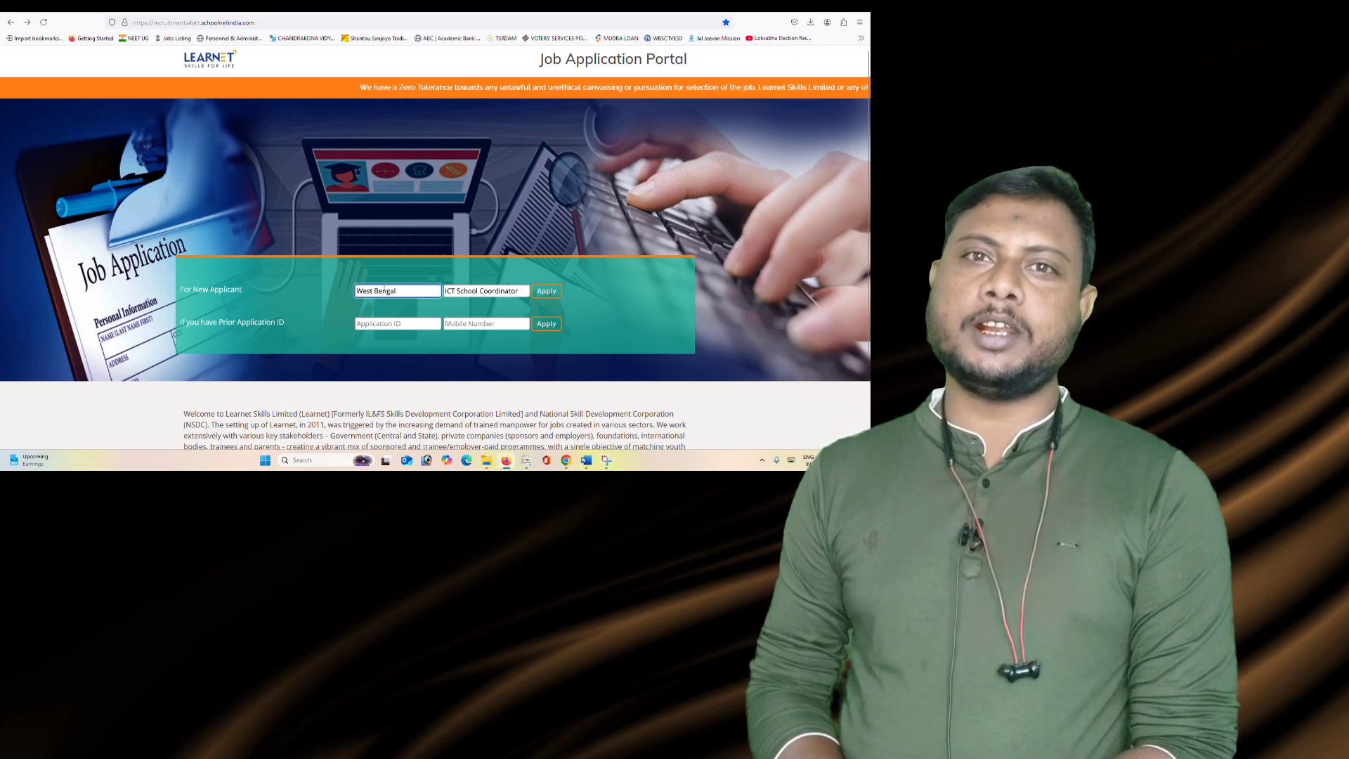
left_click(461, 292)
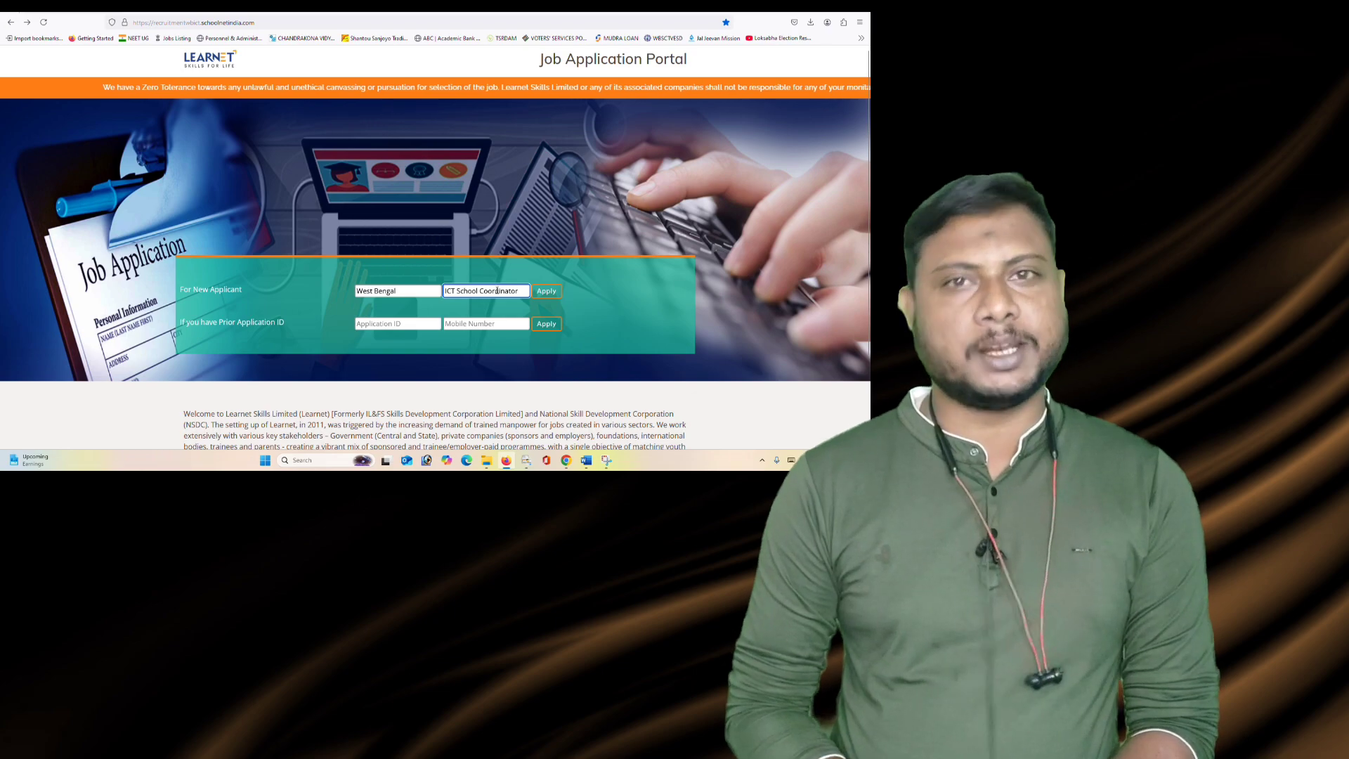
left_click(547, 292)
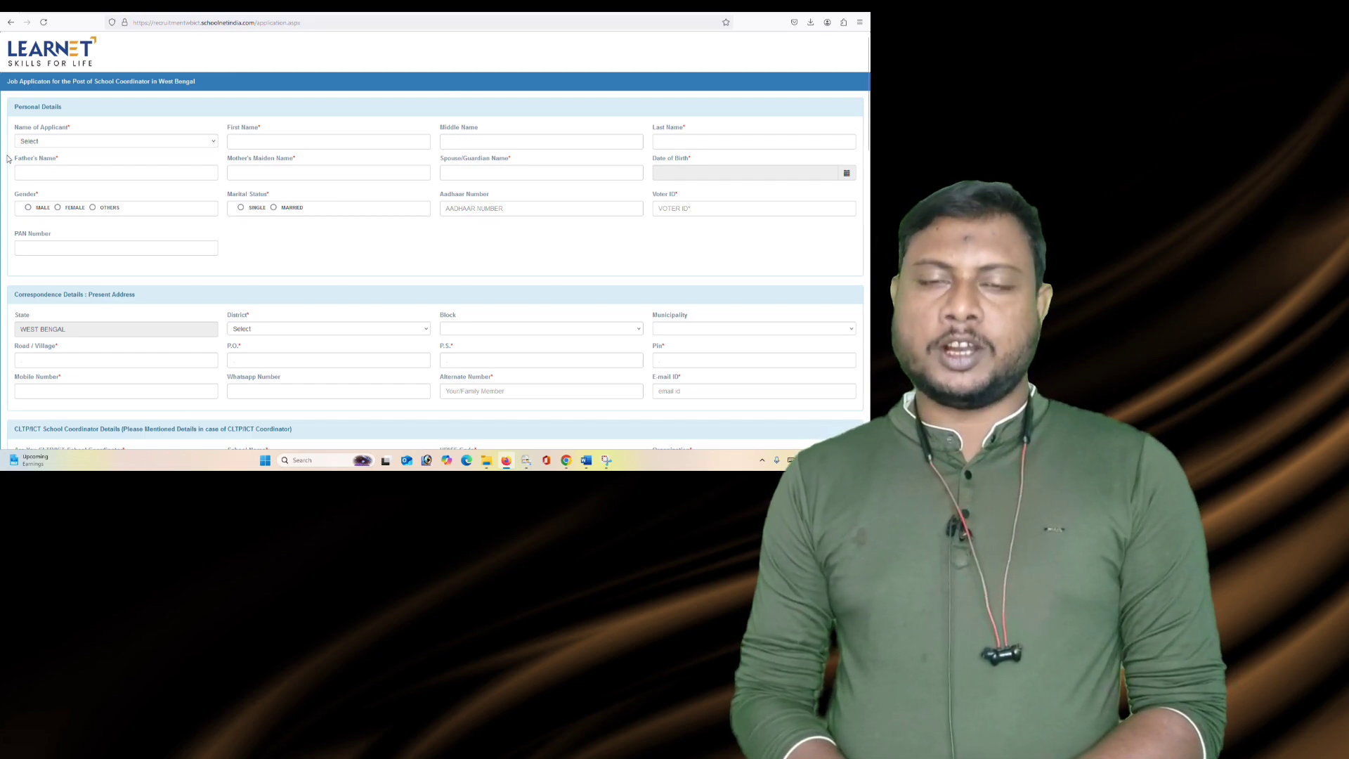
Set the applicant's title to MR. and activate the first name field in the personal details
left_click(28, 143)
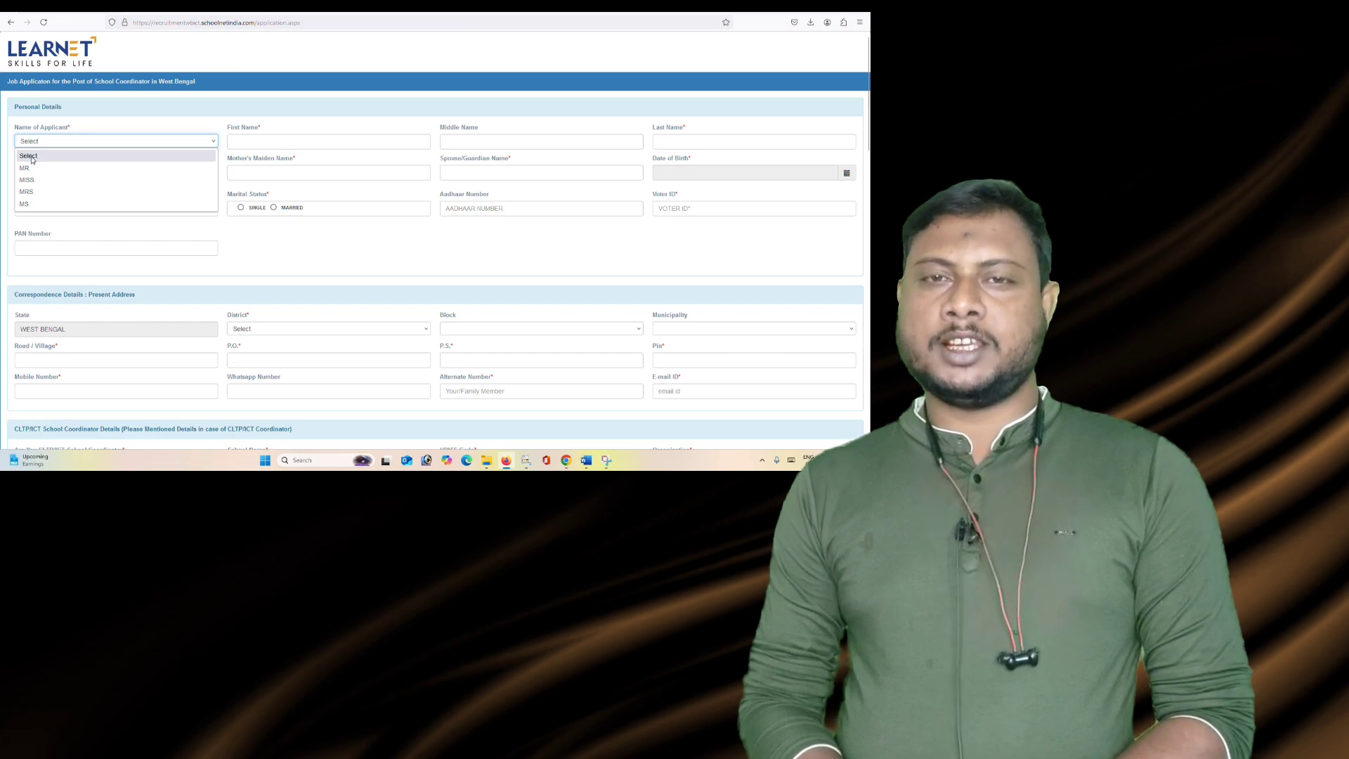
left_click(25, 168)
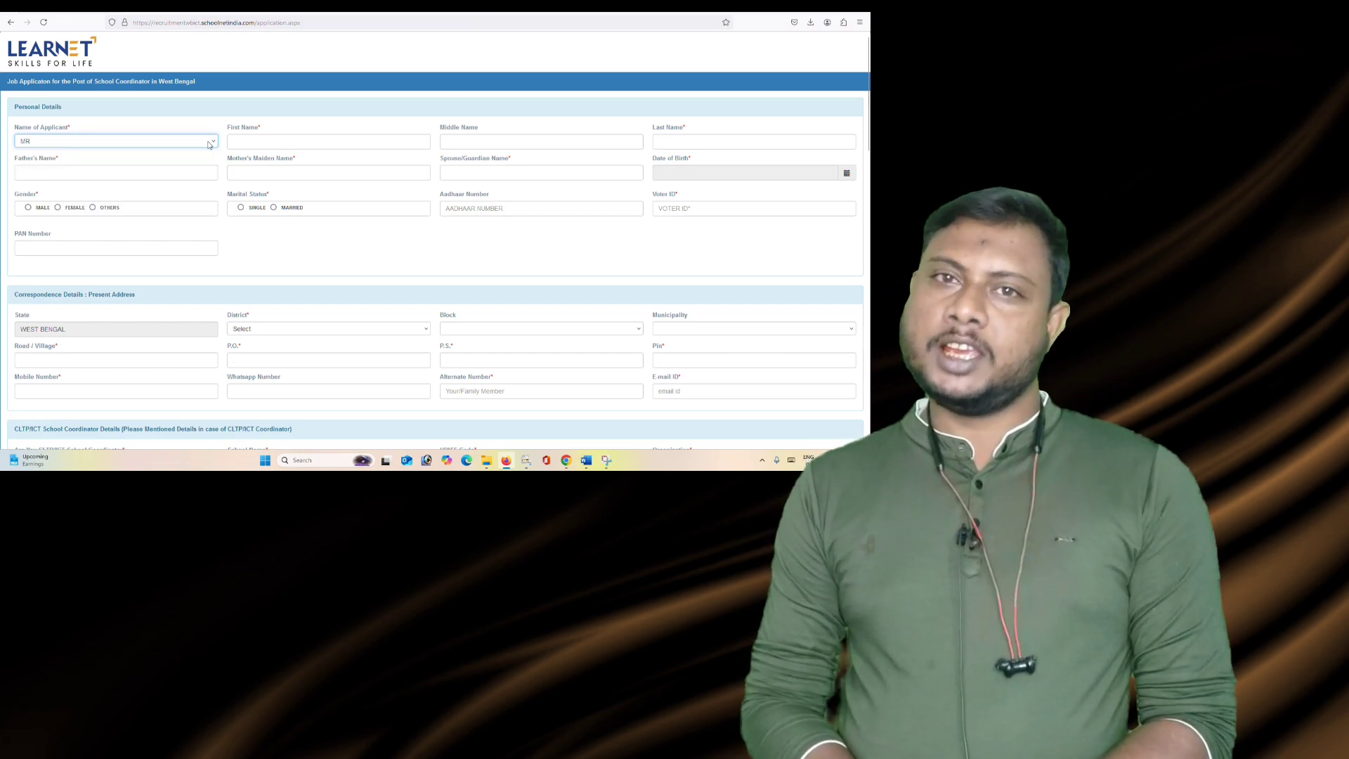
left_click(229, 142)
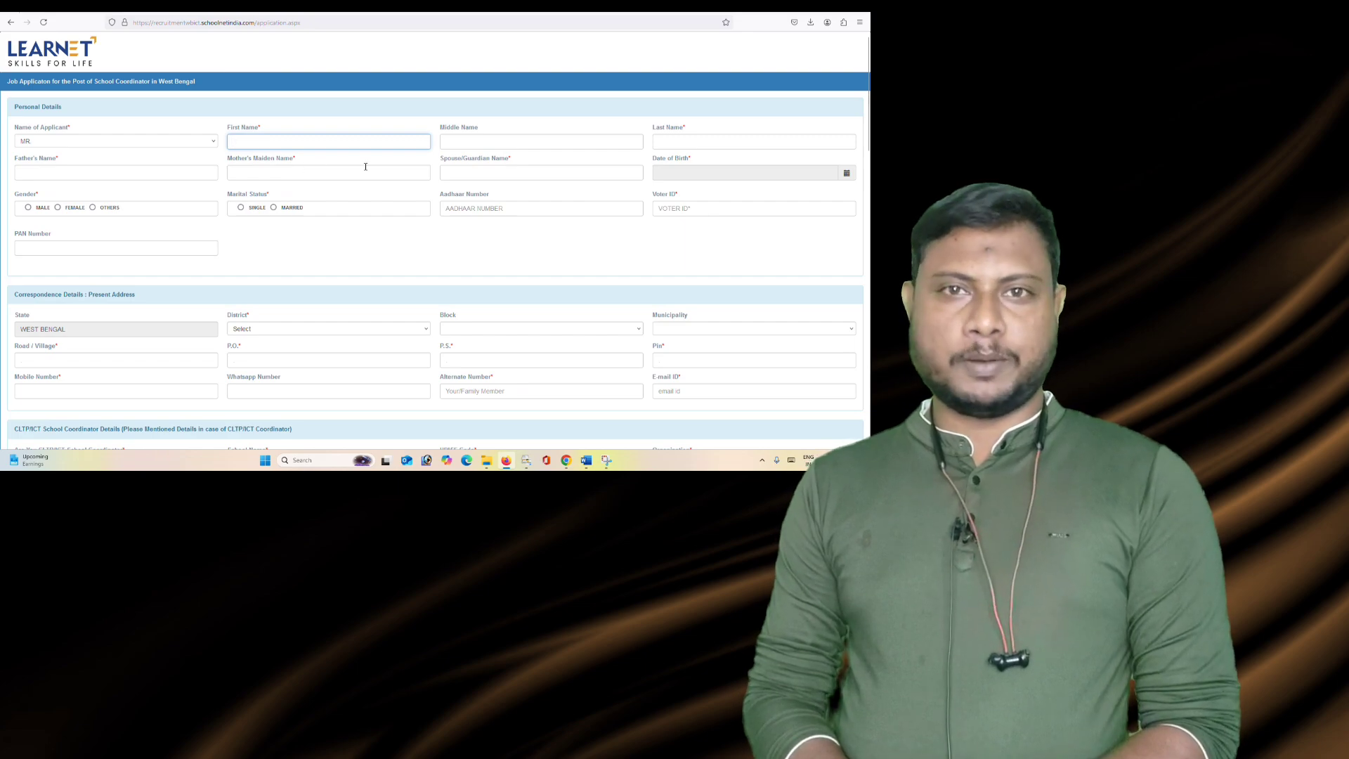
Pick the applicant's date of birth from the calendar, and set the gender to MALE and marital status to SINGLE
left_click(847, 174)
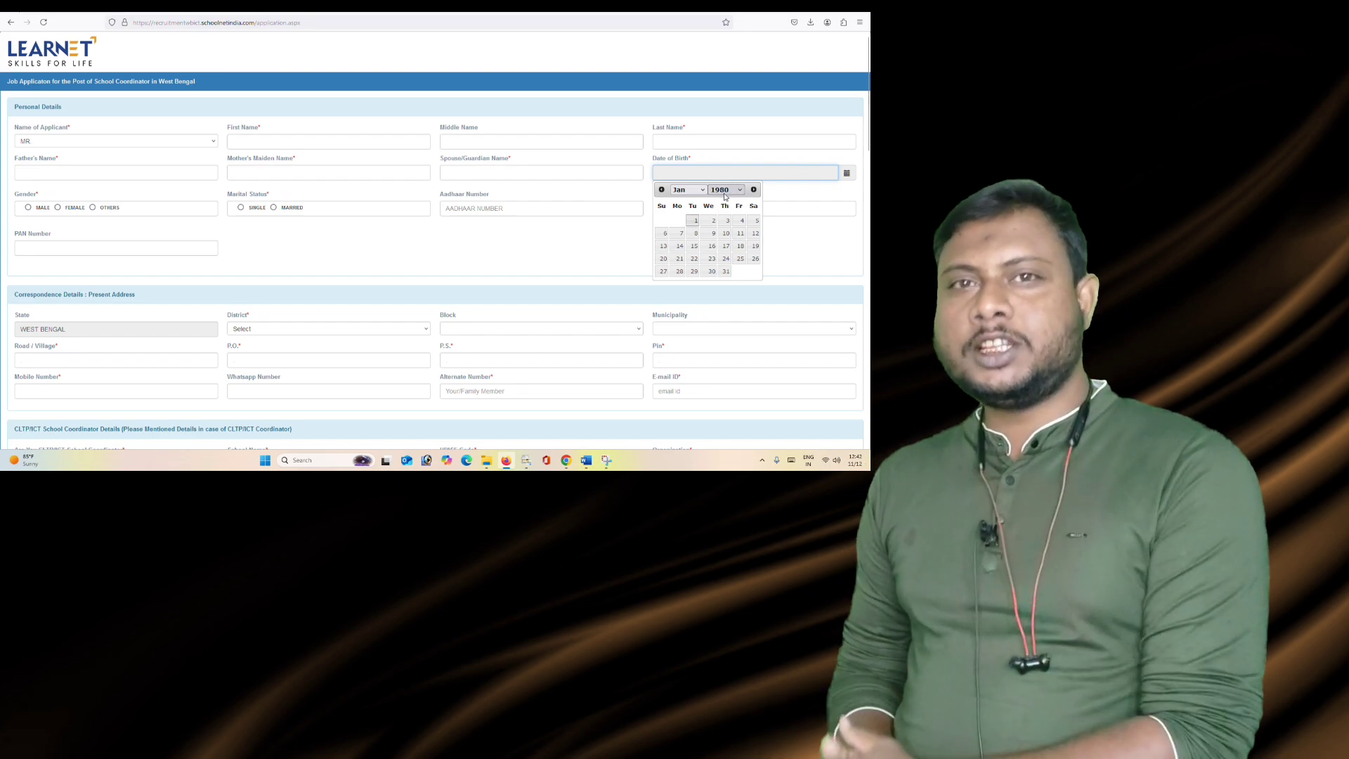
left_click(726, 190)
scroll(724, 316, "up", 3)
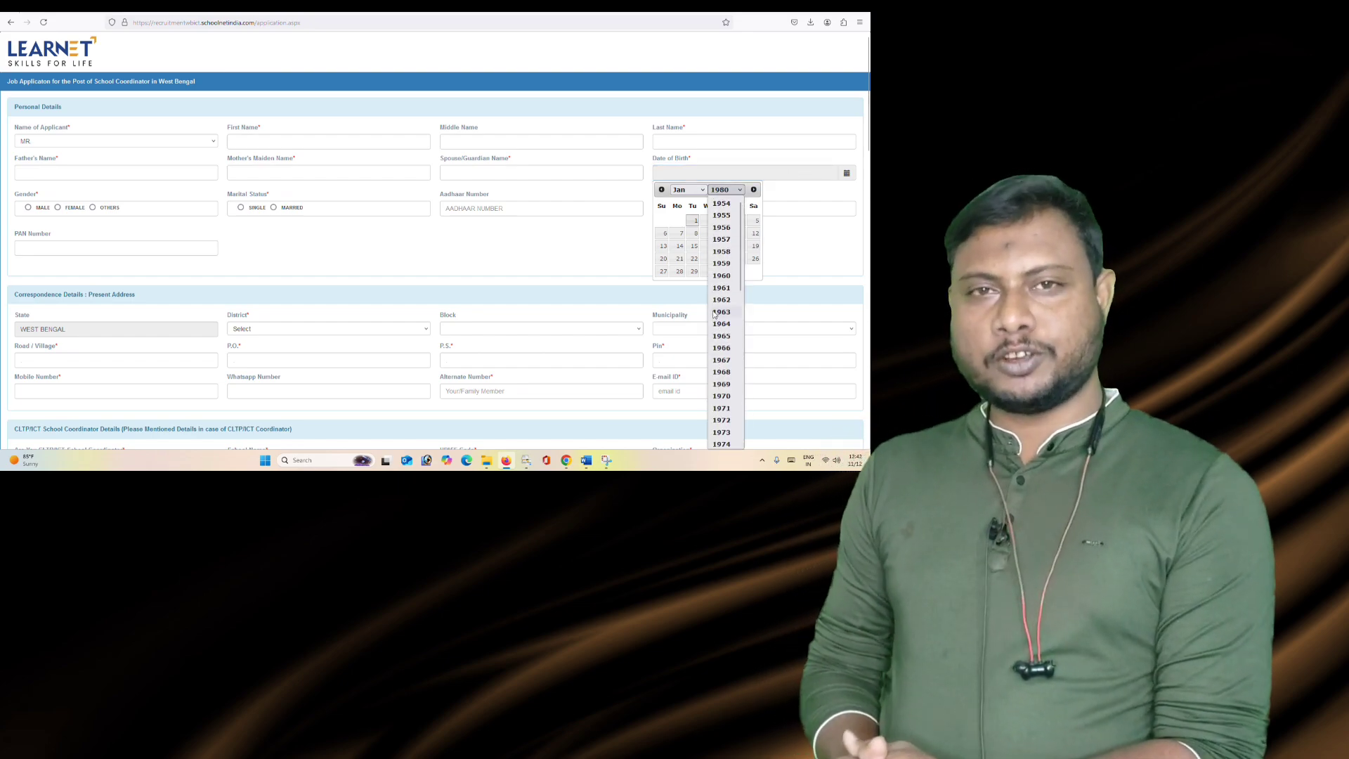
left_click(714, 261)
left_click(714, 260)
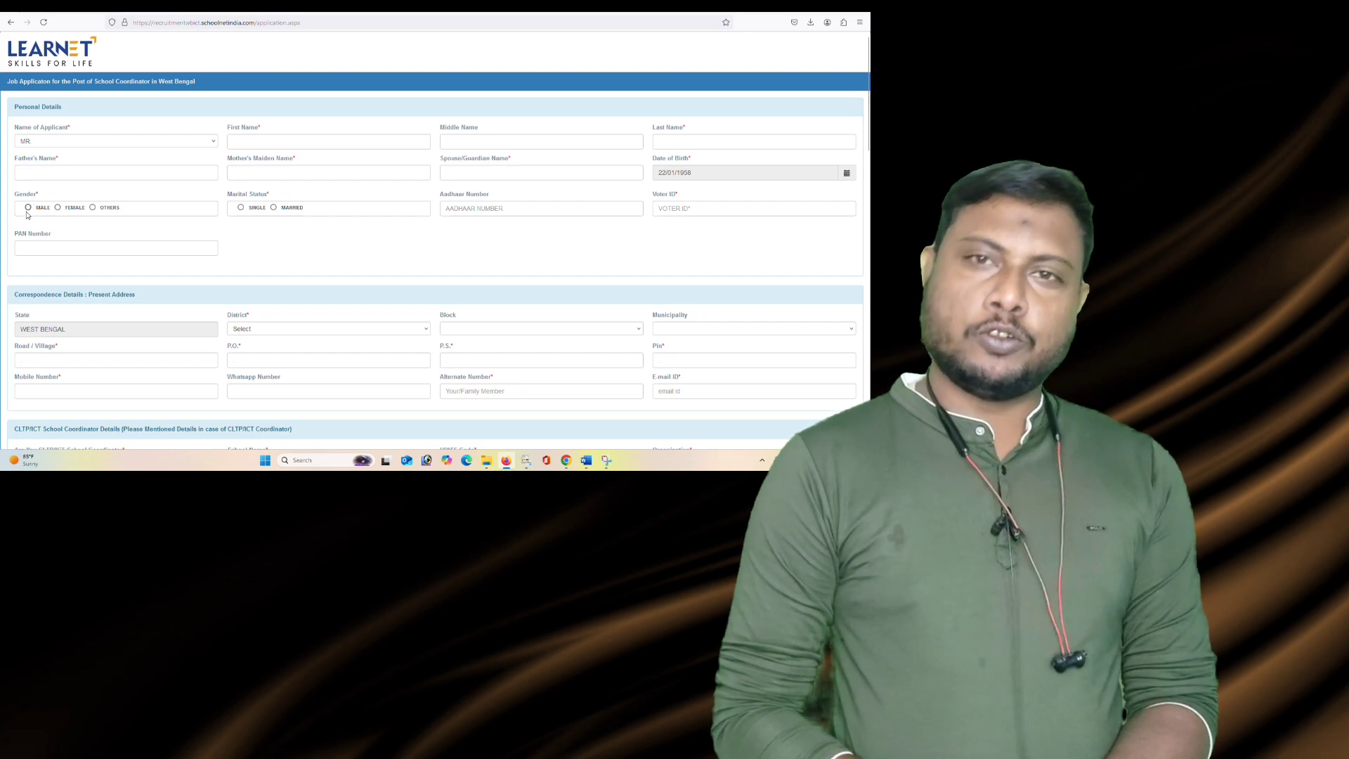
left_click(28, 208)
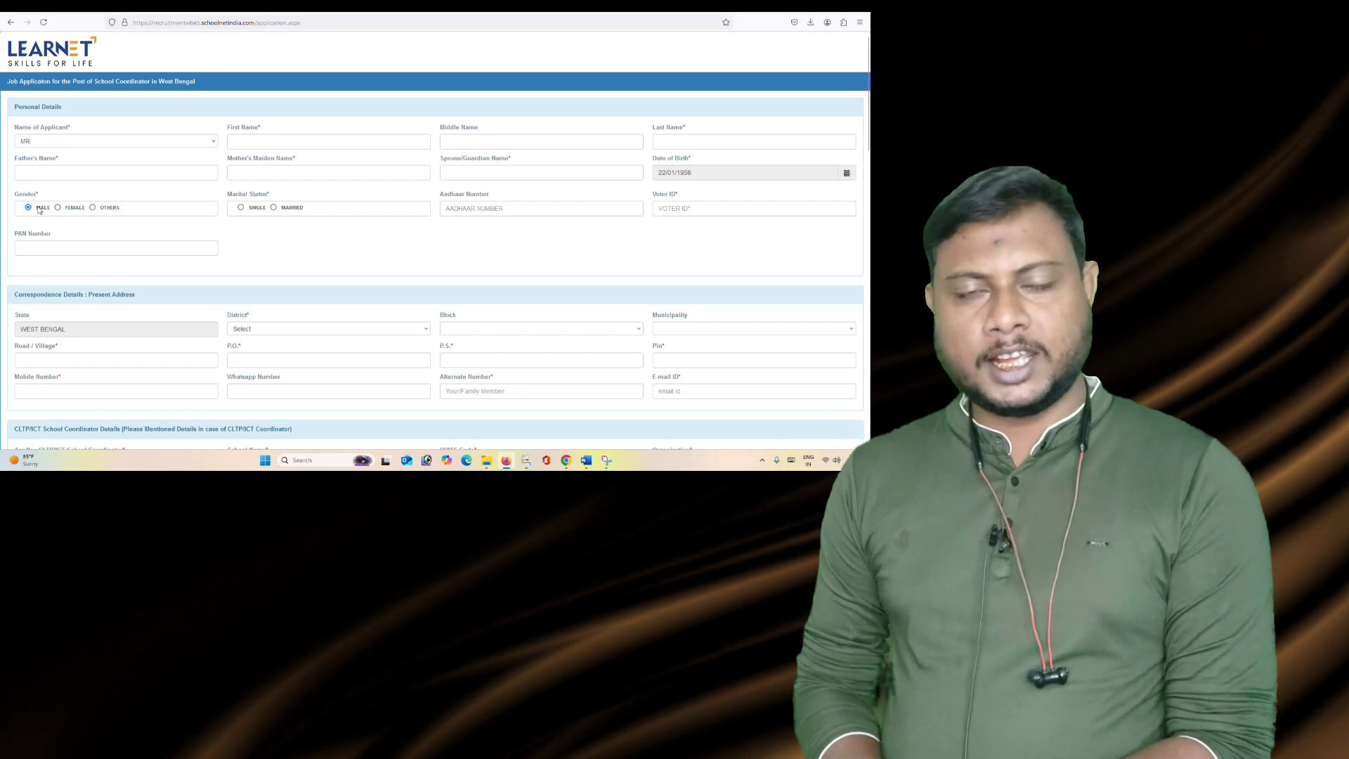
left_click(240, 208)
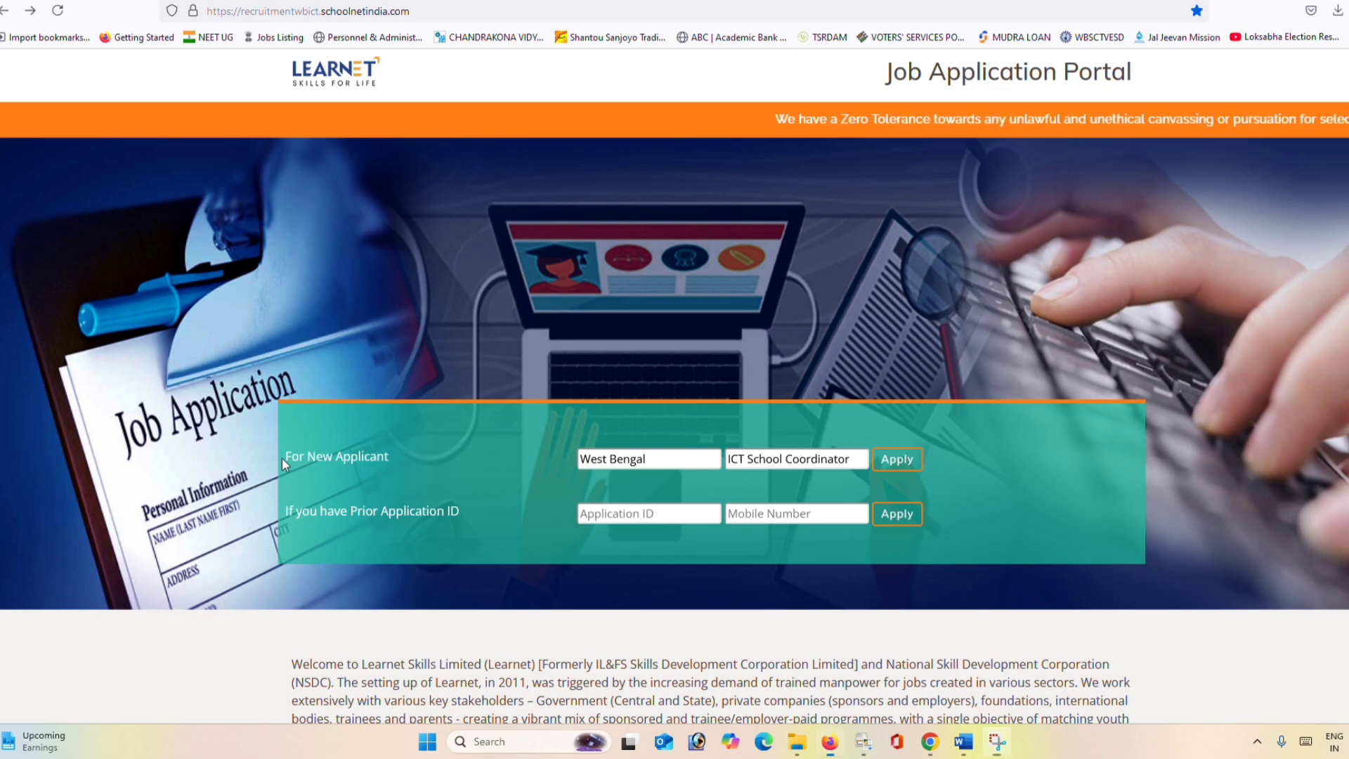
Apply as a new applicant for the ICT School Coordinator post in West Bengal to open a blank form
left_click_drag(281, 457, 349, 466)
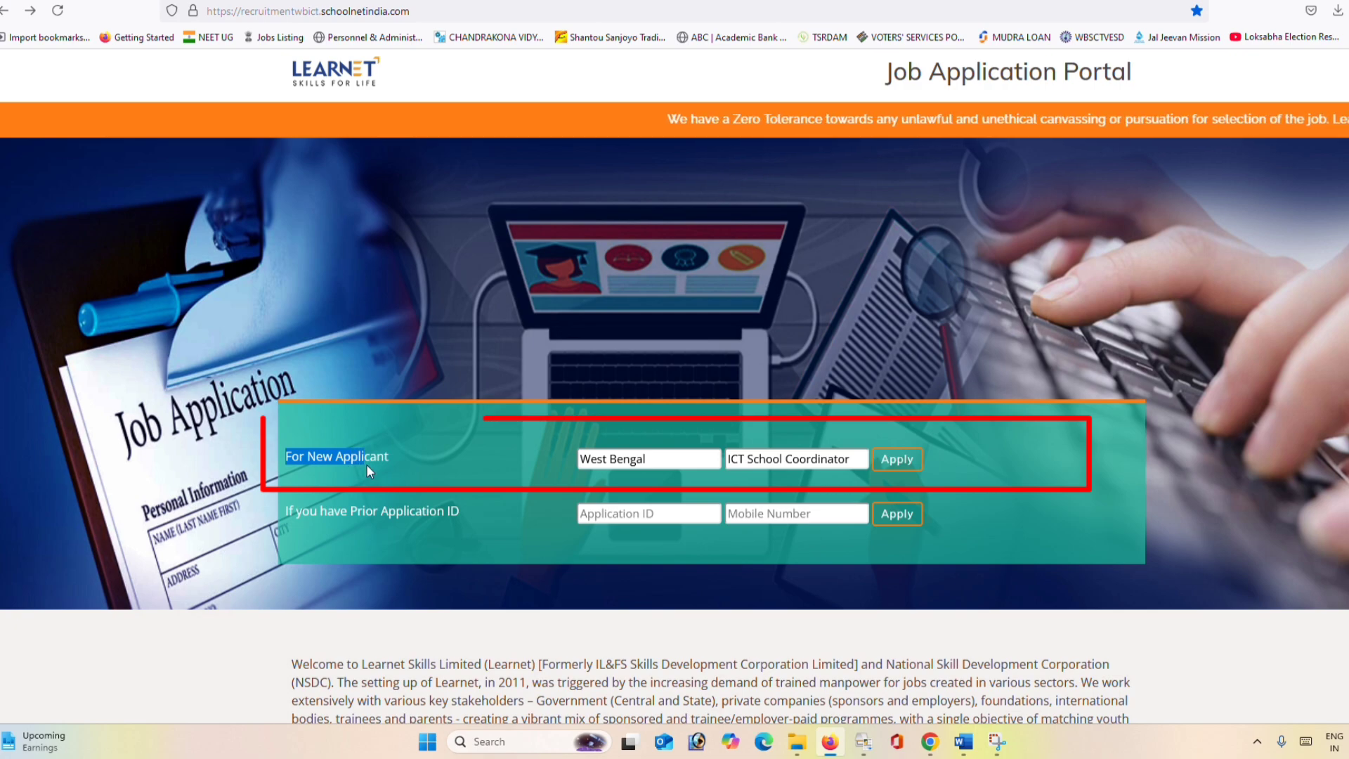
left_click(627, 459)
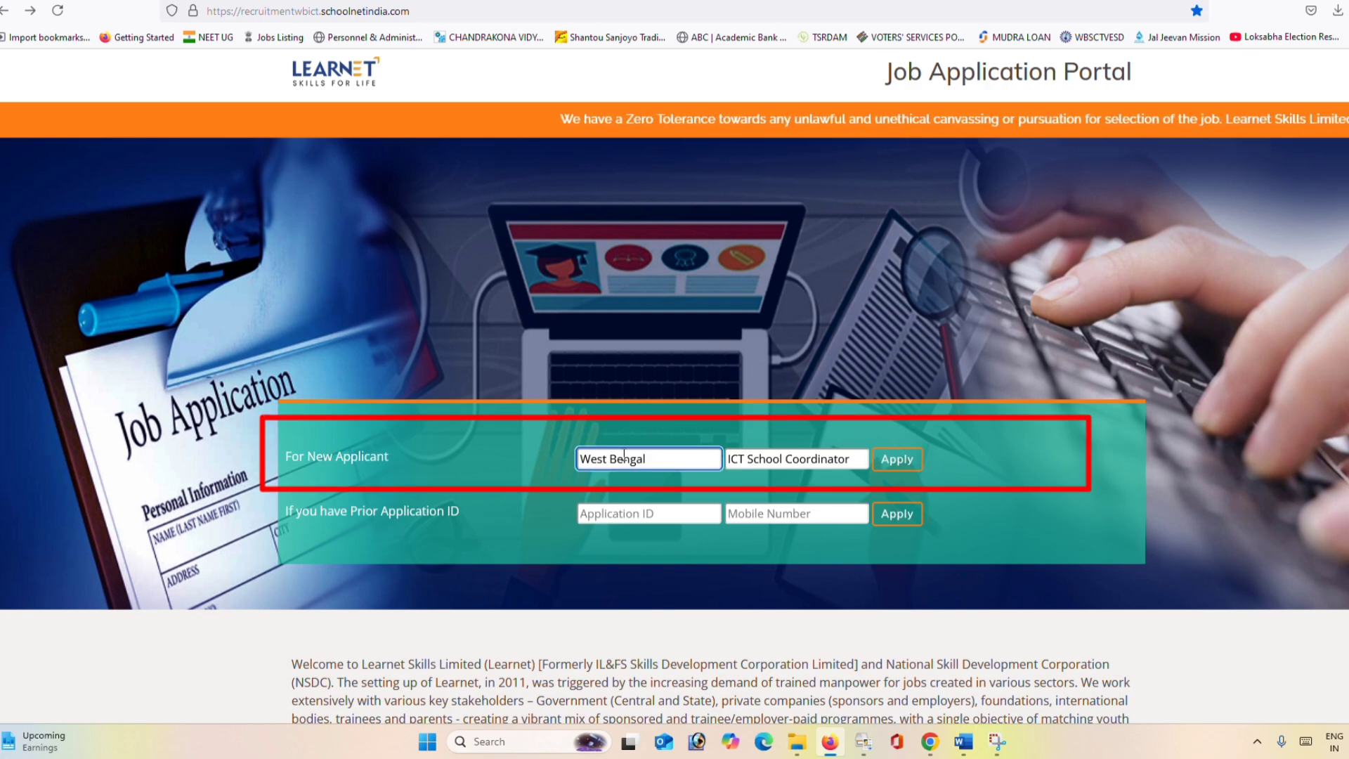
left_click(805, 465)
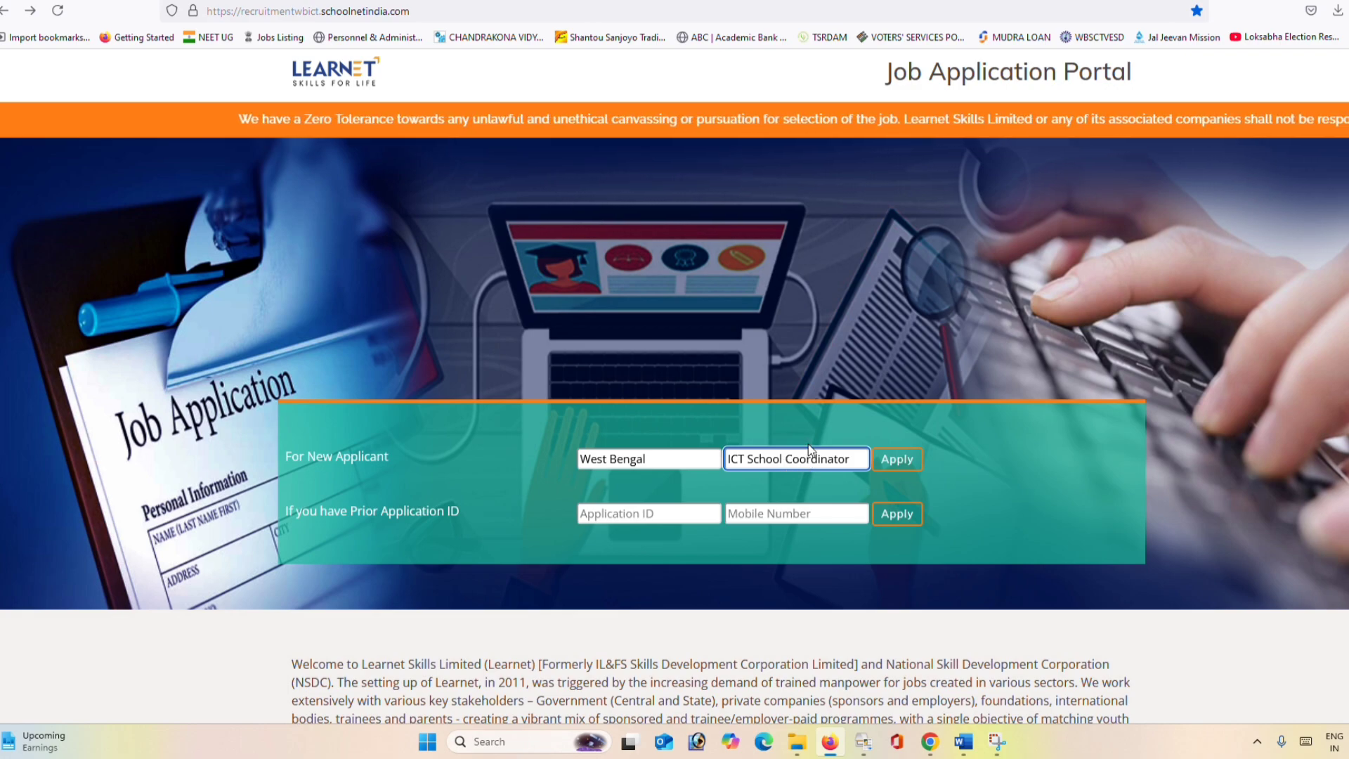
left_click(897, 463)
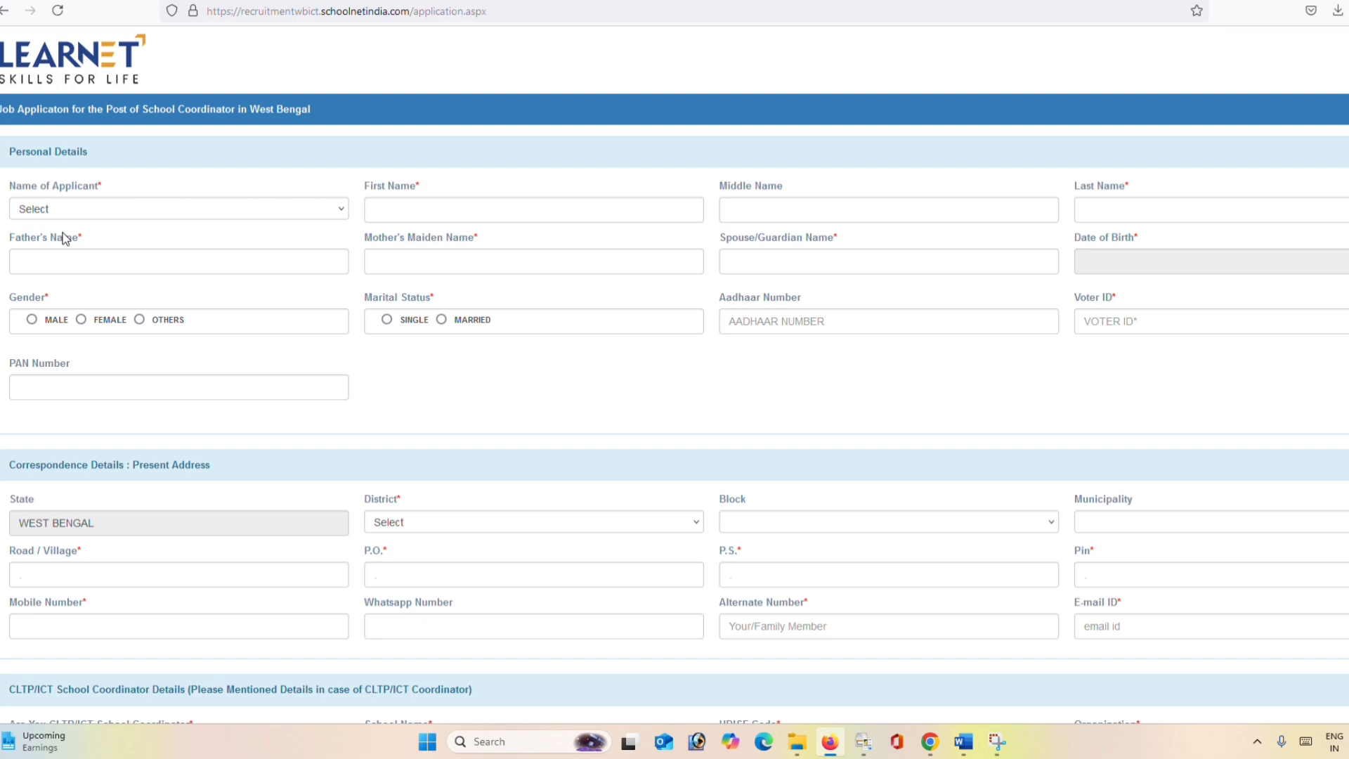
Choose MR. as the title for the name of applicant and place the cursor in the first name field
left_click(31, 217)
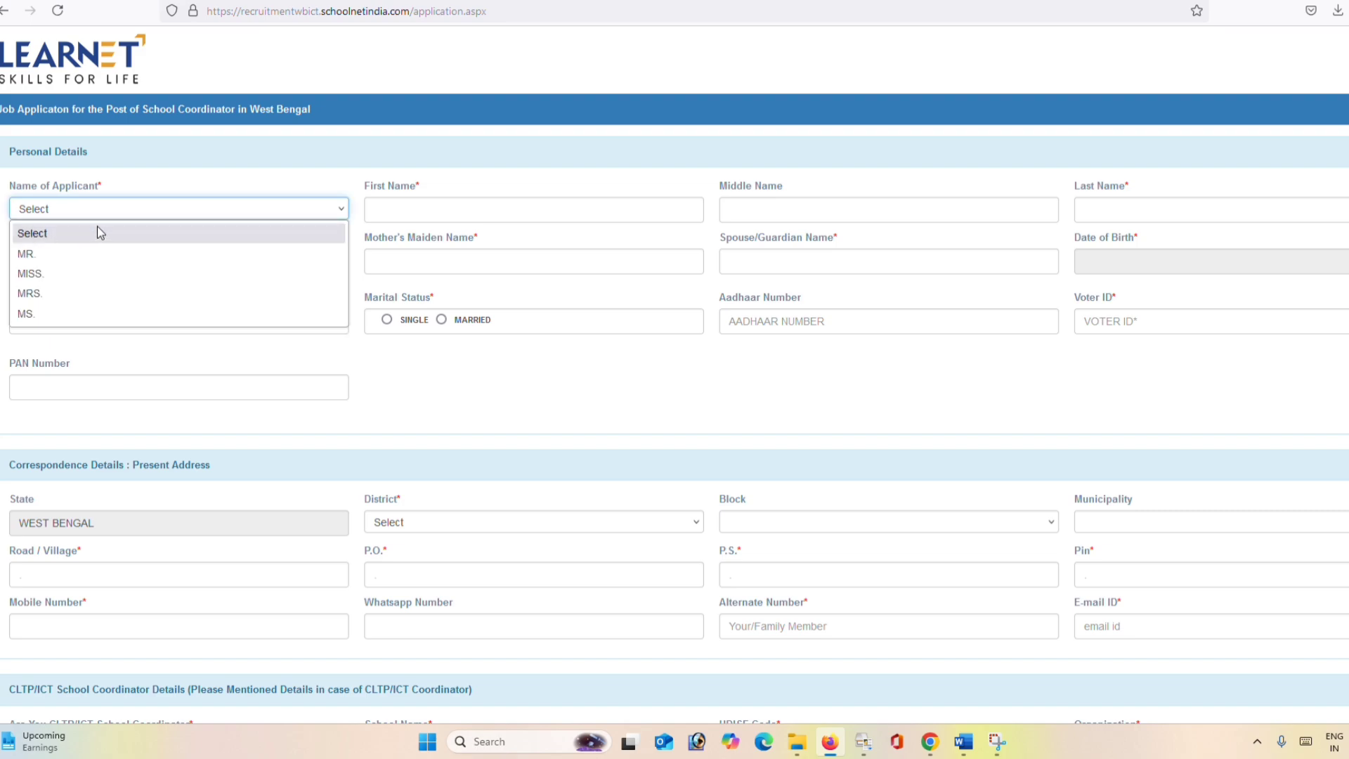
left_click(40, 259)
left_click(500, 206)
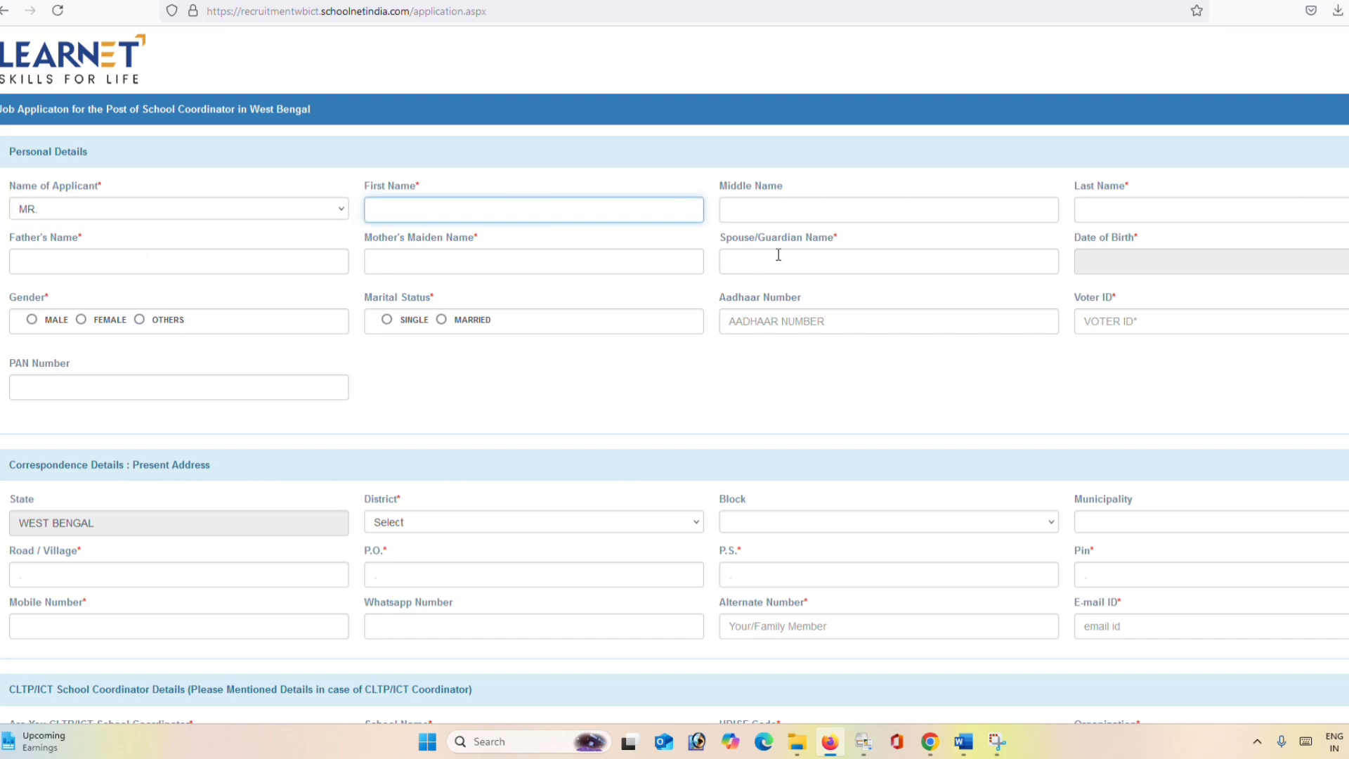
Complete the date of birth from the calendar, and mark the gender as MALE and marital status as SINGLE
left_click(1195, 261)
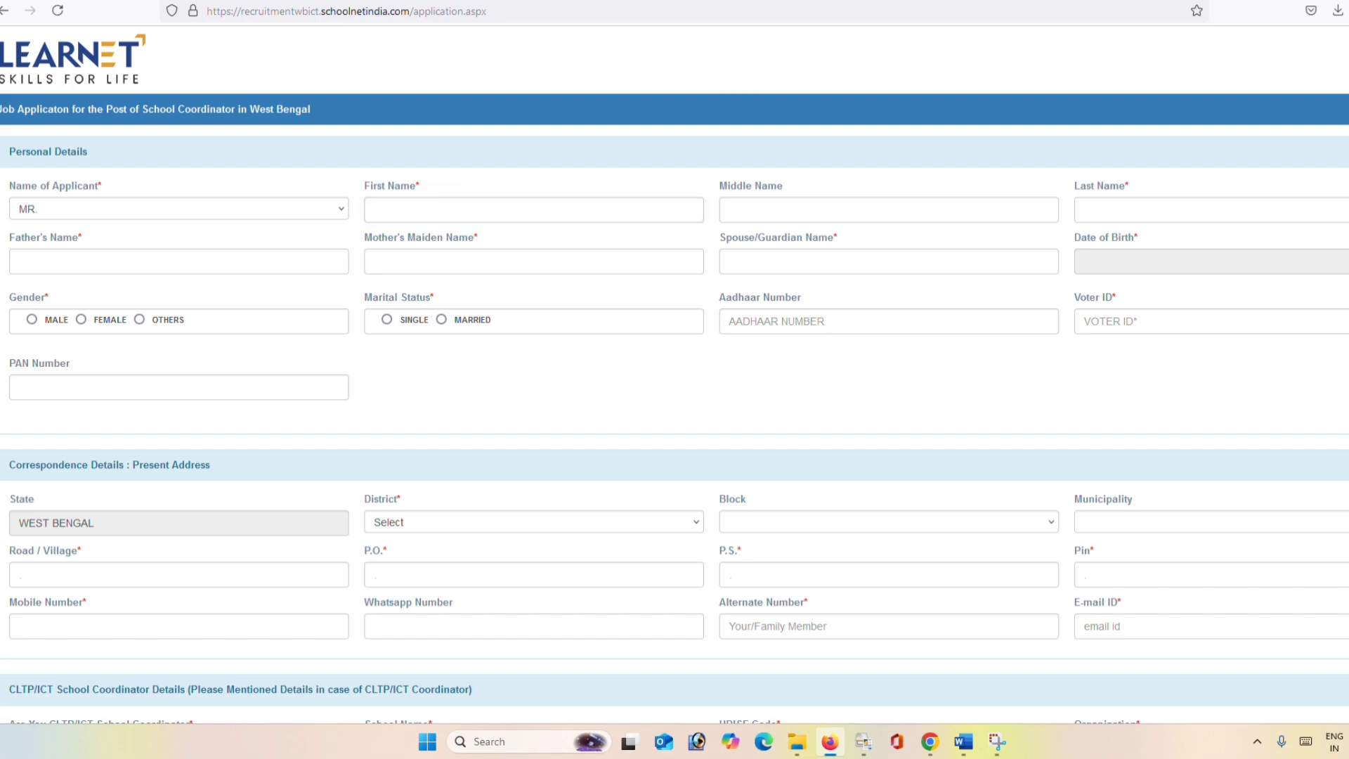
left_click(1197, 290)
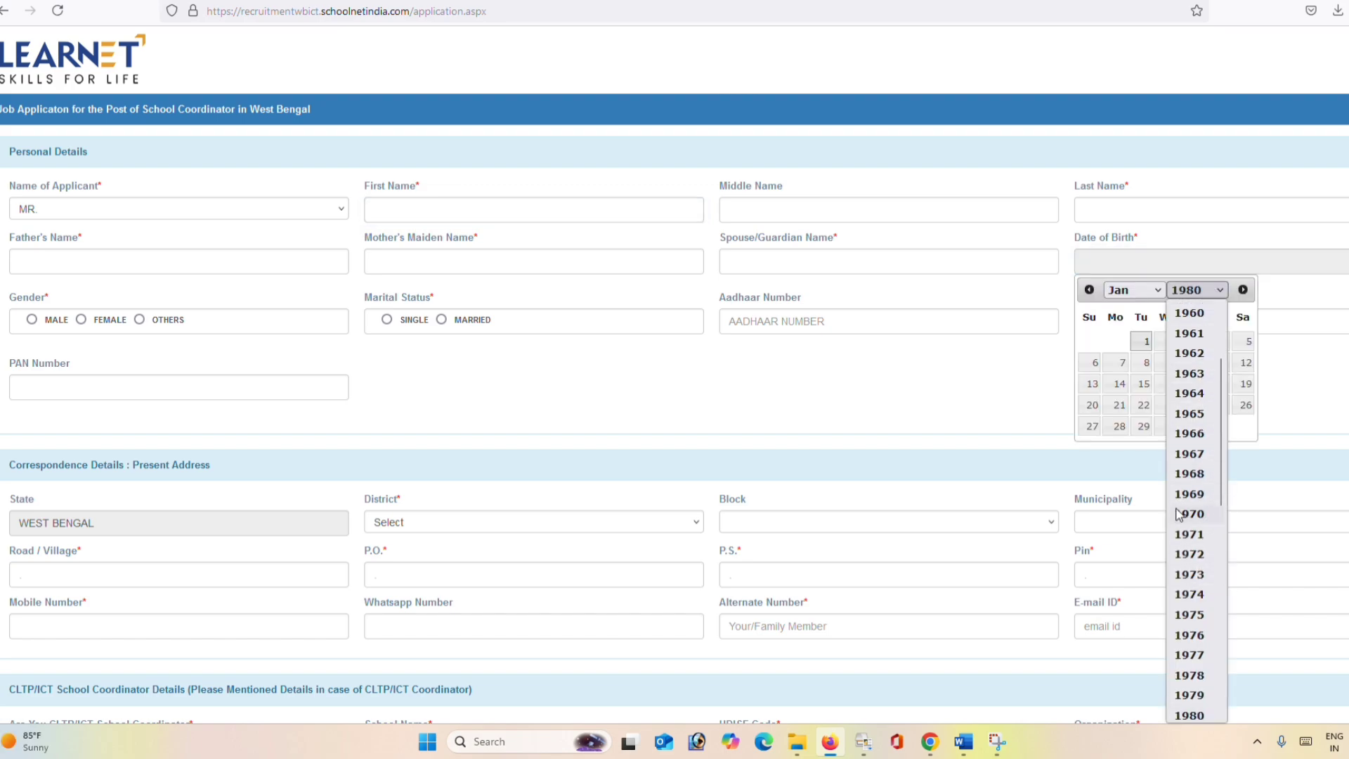
scroll(1188, 506, "up", 2)
left_click(1188, 391)
left_click(1173, 405)
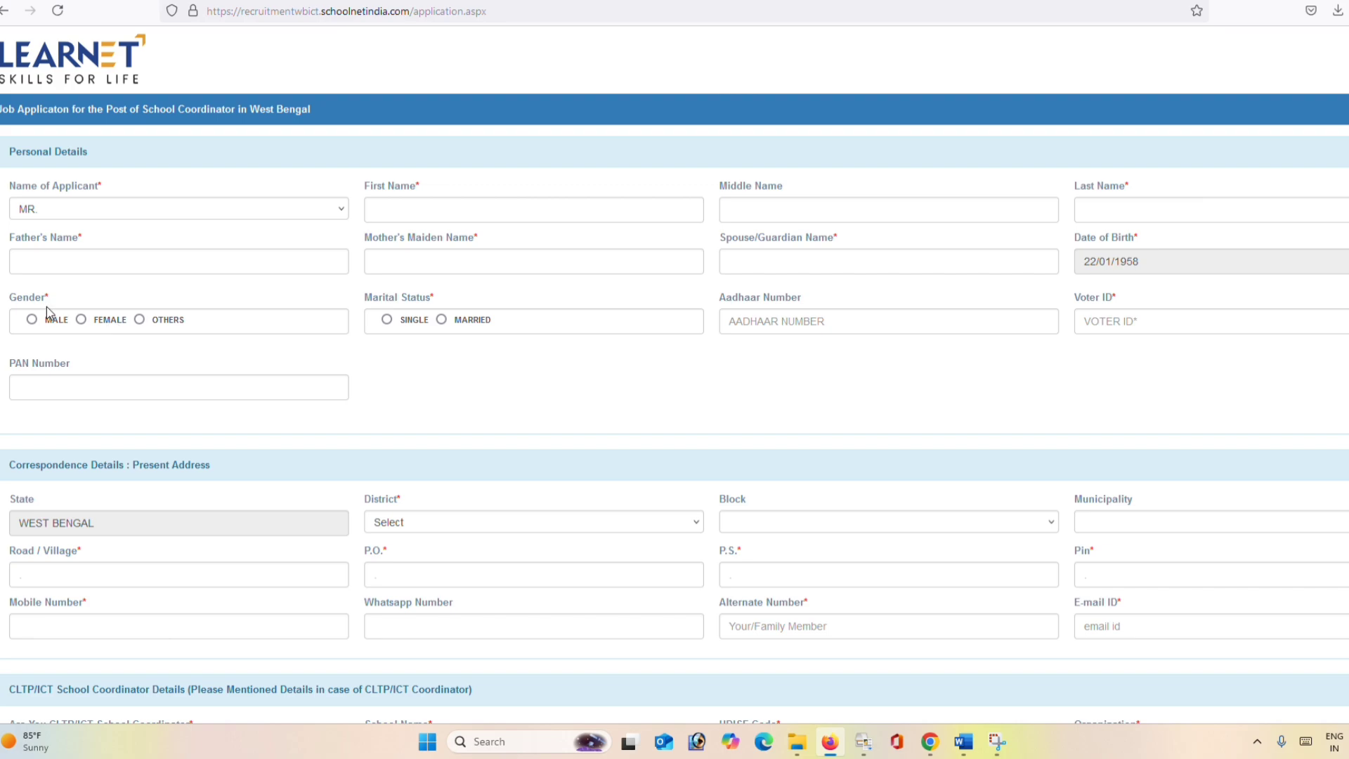
left_click(32, 320)
left_click(1104, 320)
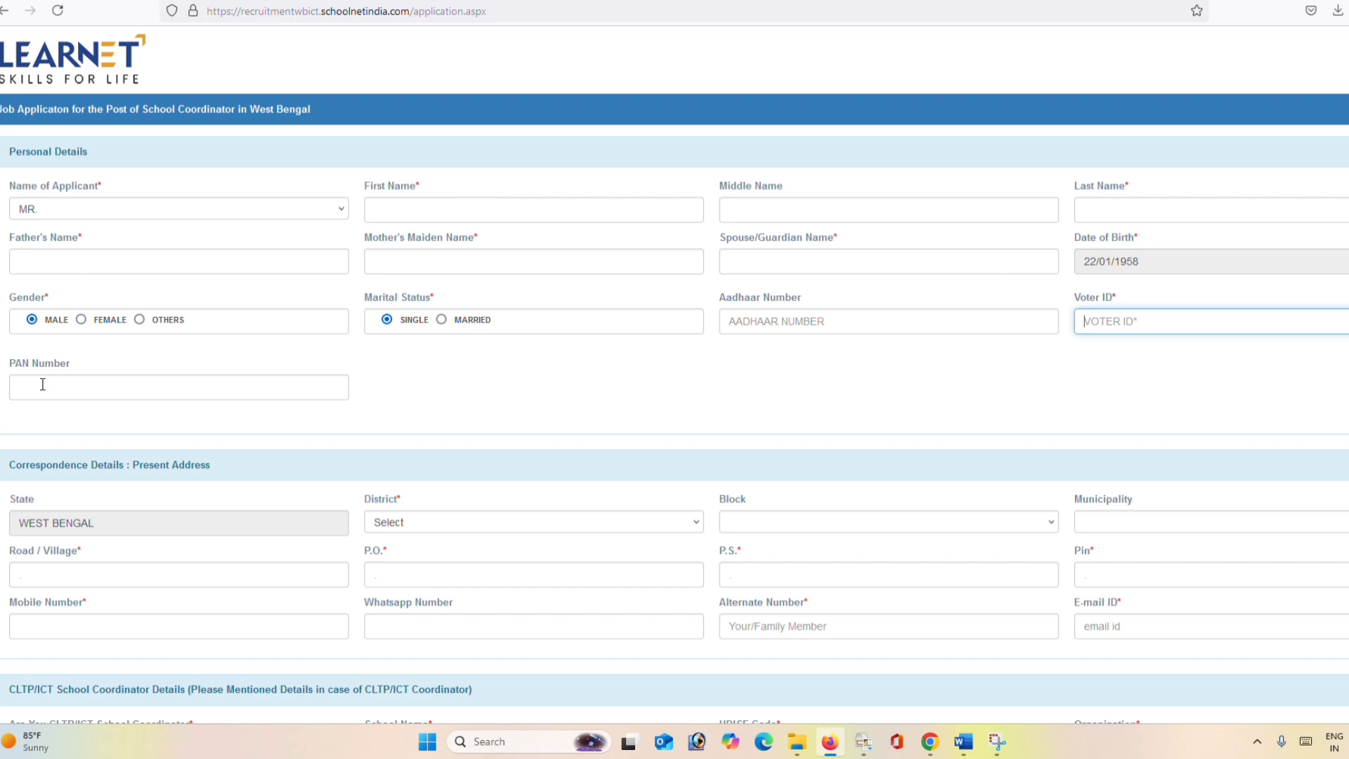
Set the present address district to PASCHIM MEDINIPUR, the block to KHARAGPUR - II and the municipality to None
scroll(43, 385, "down", 5)
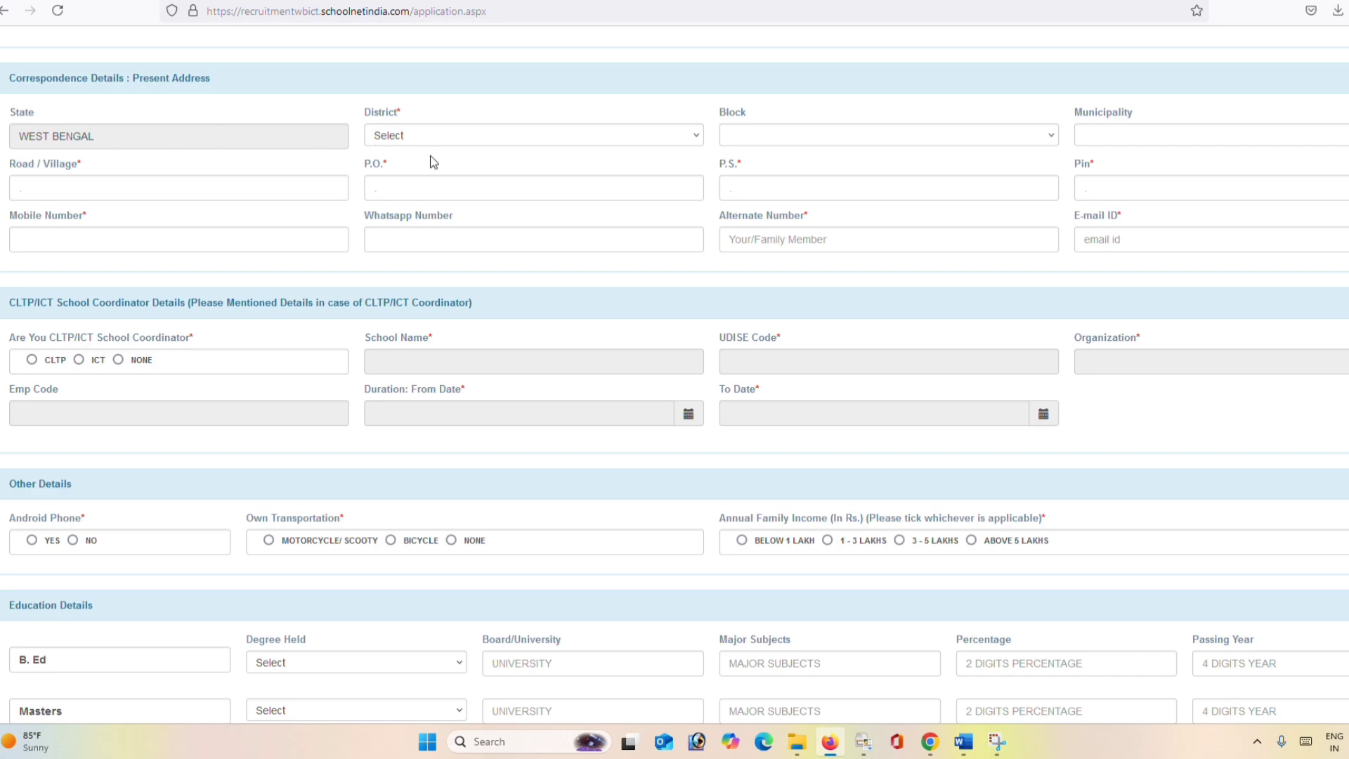
left_click(445, 137)
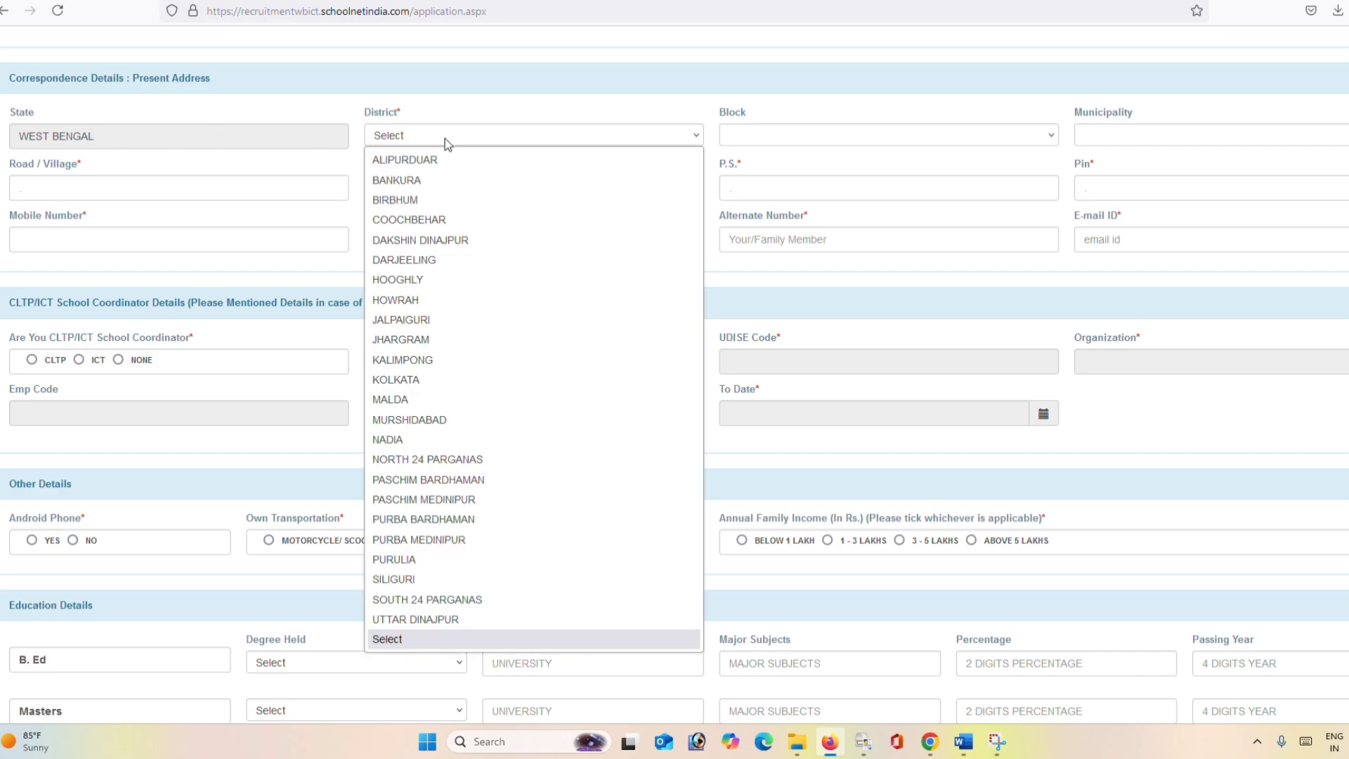
left_click(468, 500)
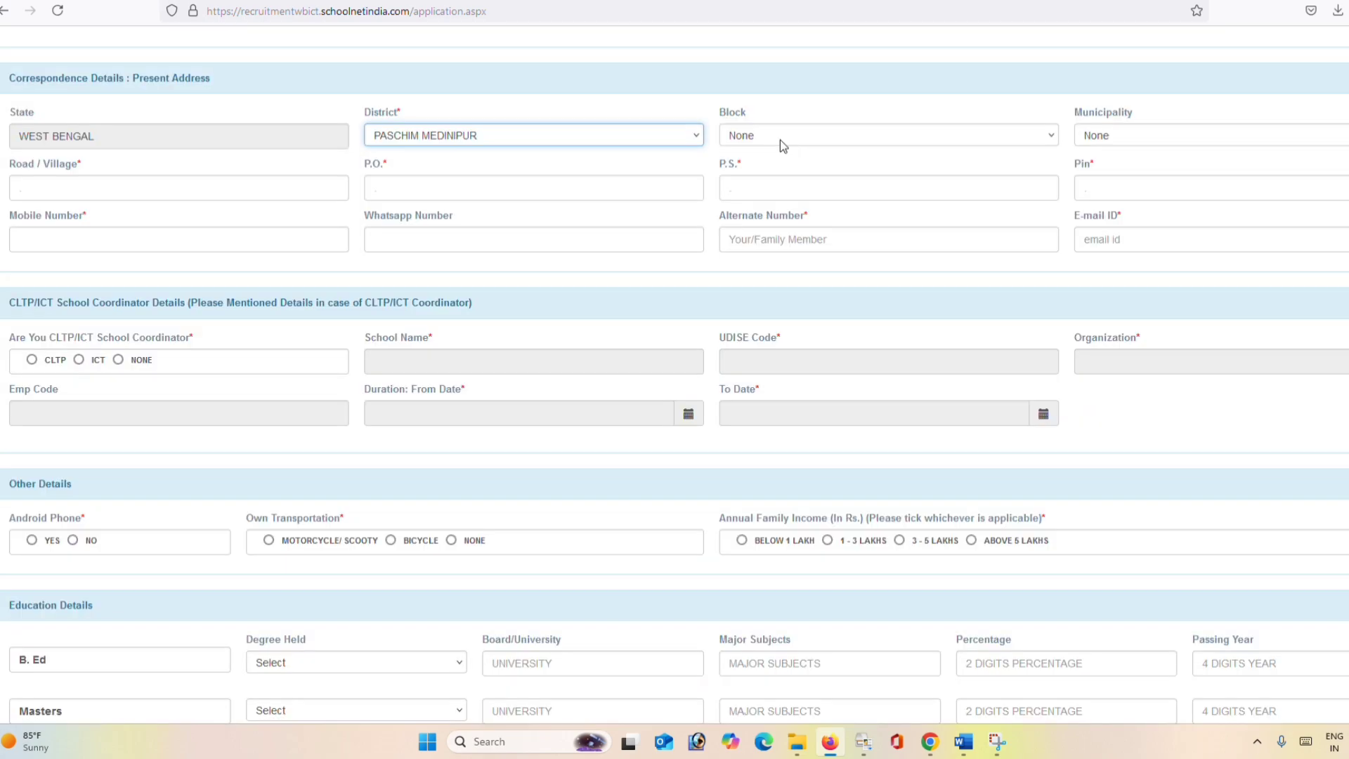
left_click(780, 141)
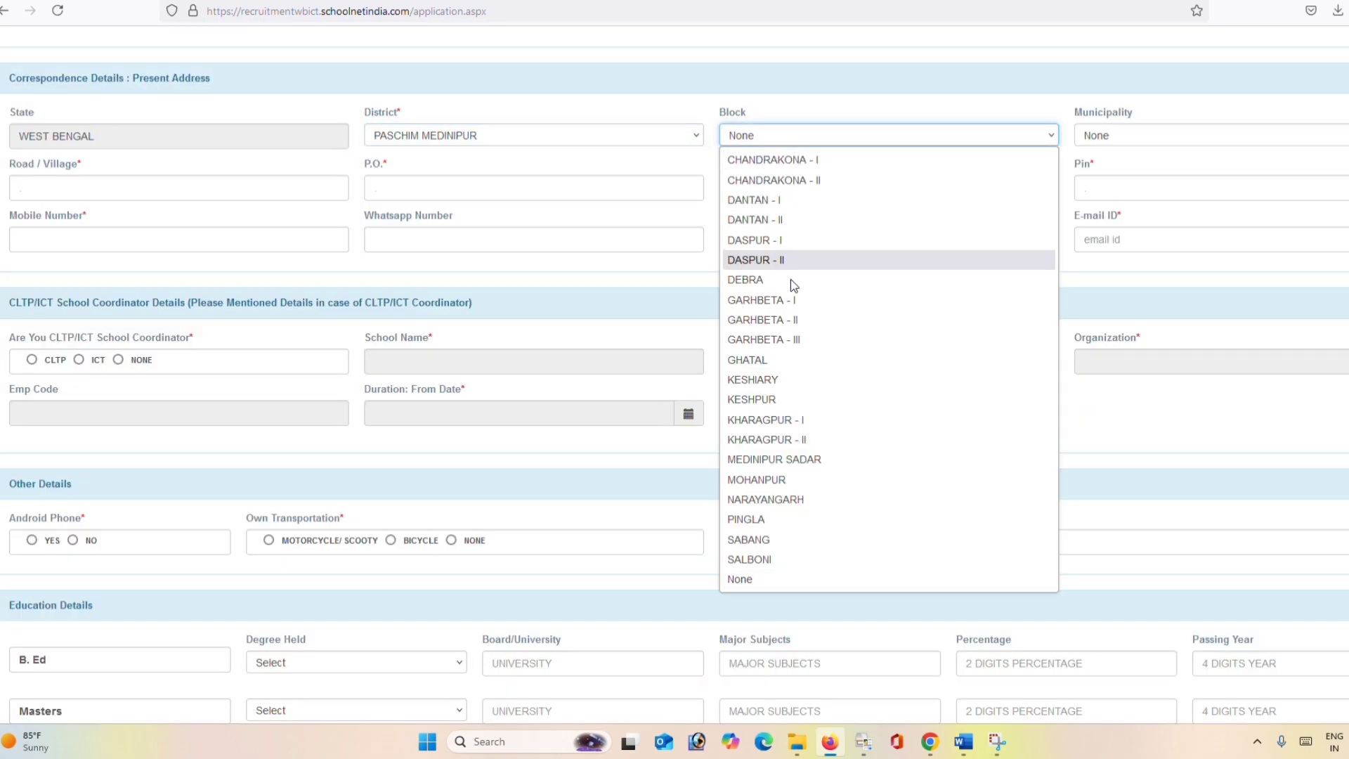
left_click(801, 439)
left_click(1150, 136)
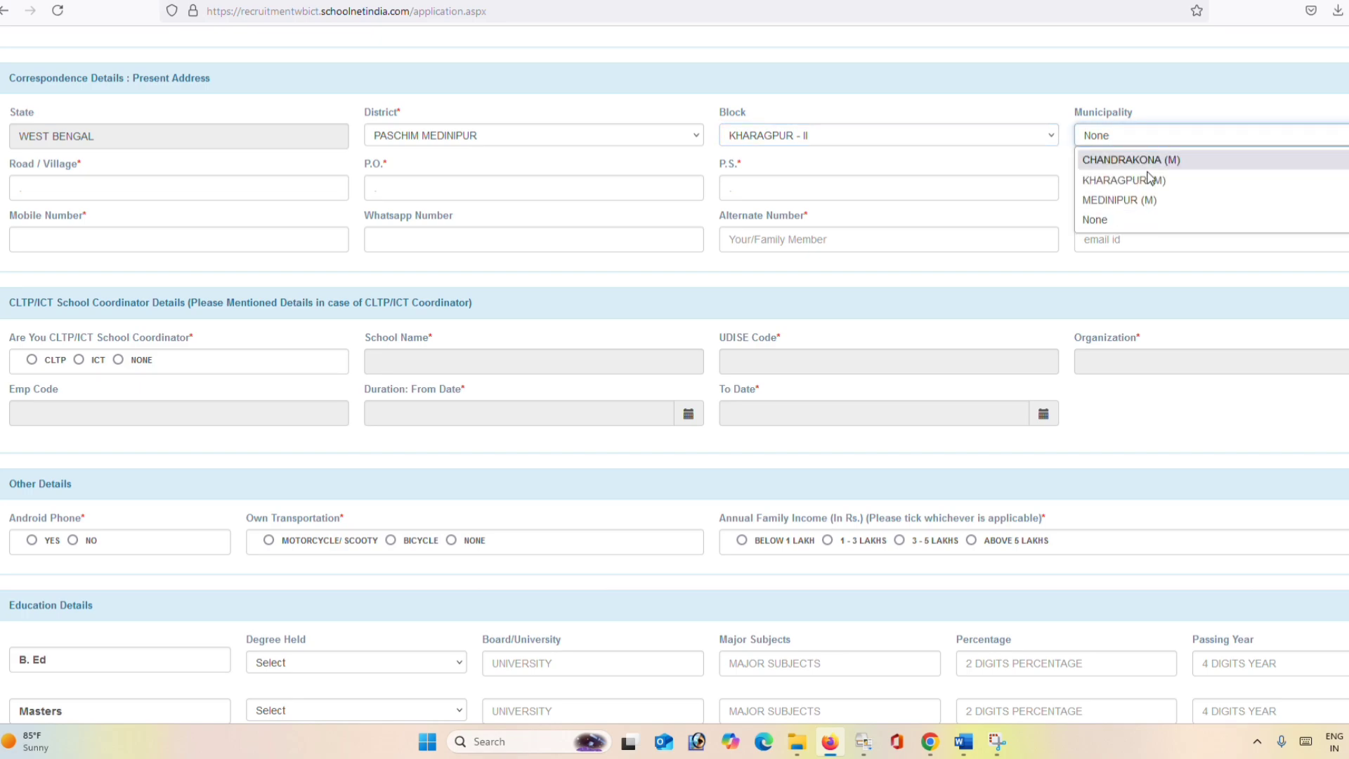
left_click(1124, 218)
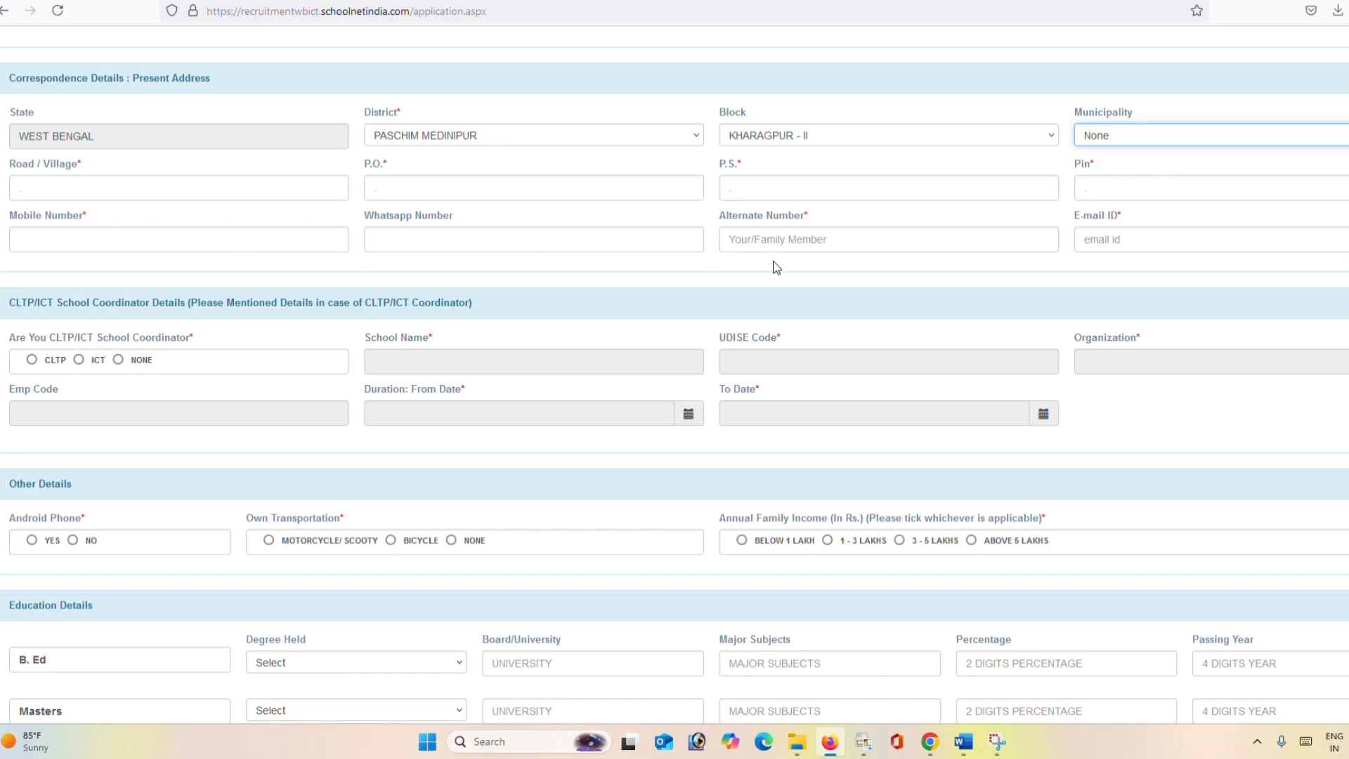
left_click(787, 223)
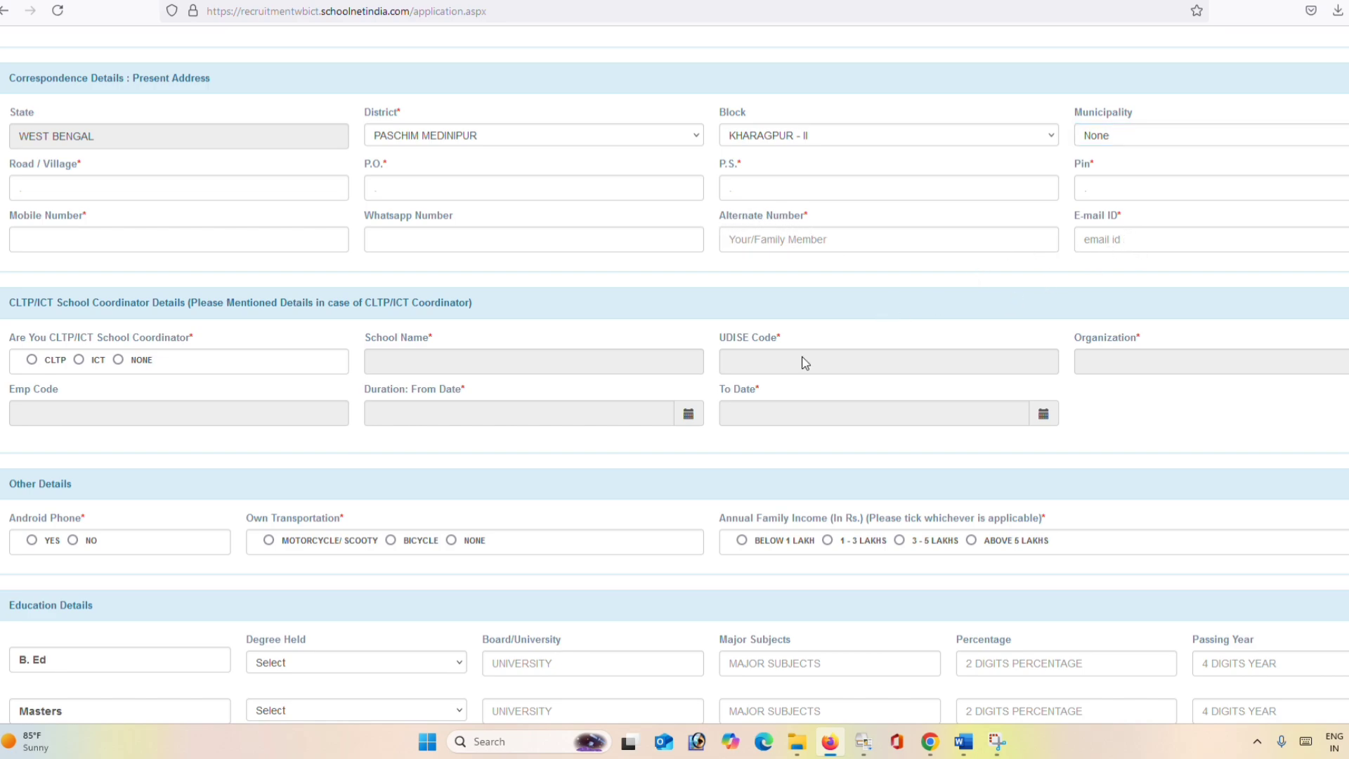
Try the ICT and CLTP answers for the school coordinator question with the school name list, and settle on NONE
left_click(81, 360)
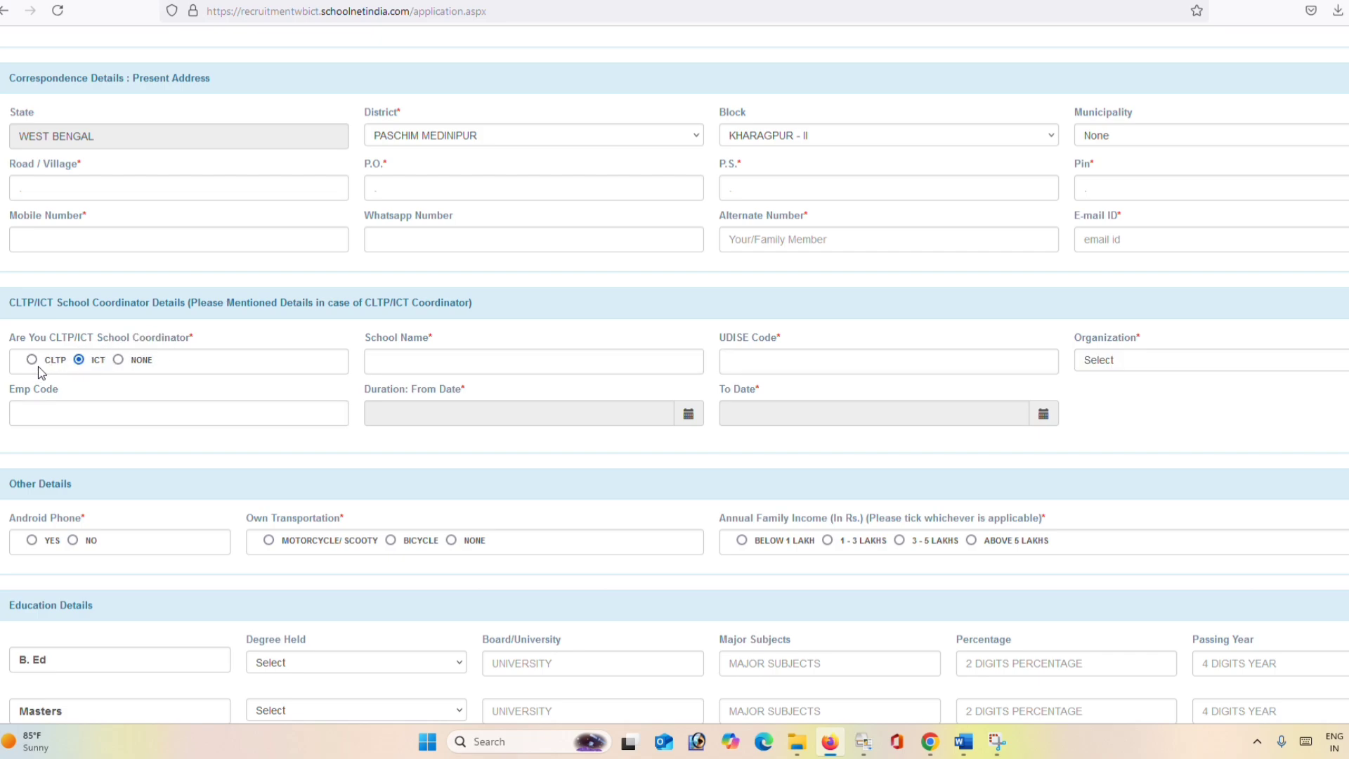
left_click(32, 360)
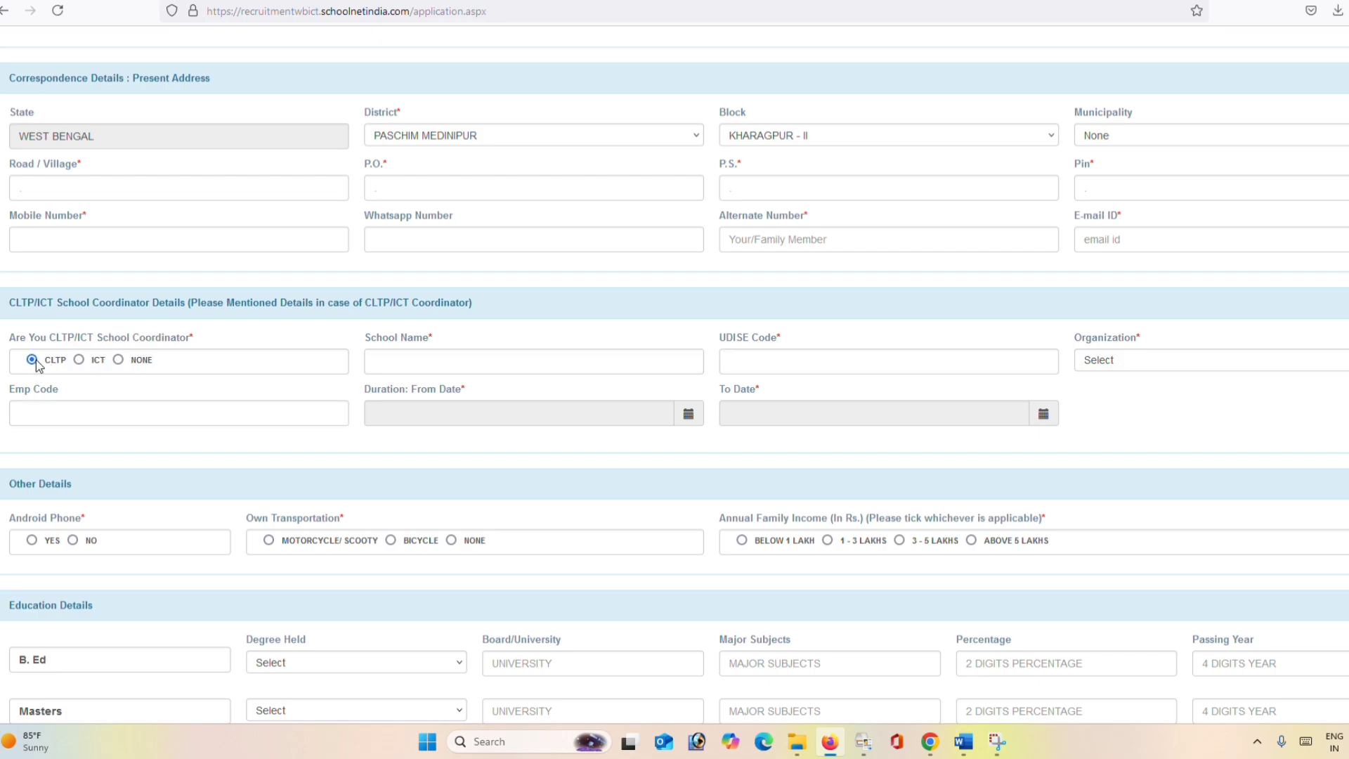
left_click(414, 361)
left_click(414, 363)
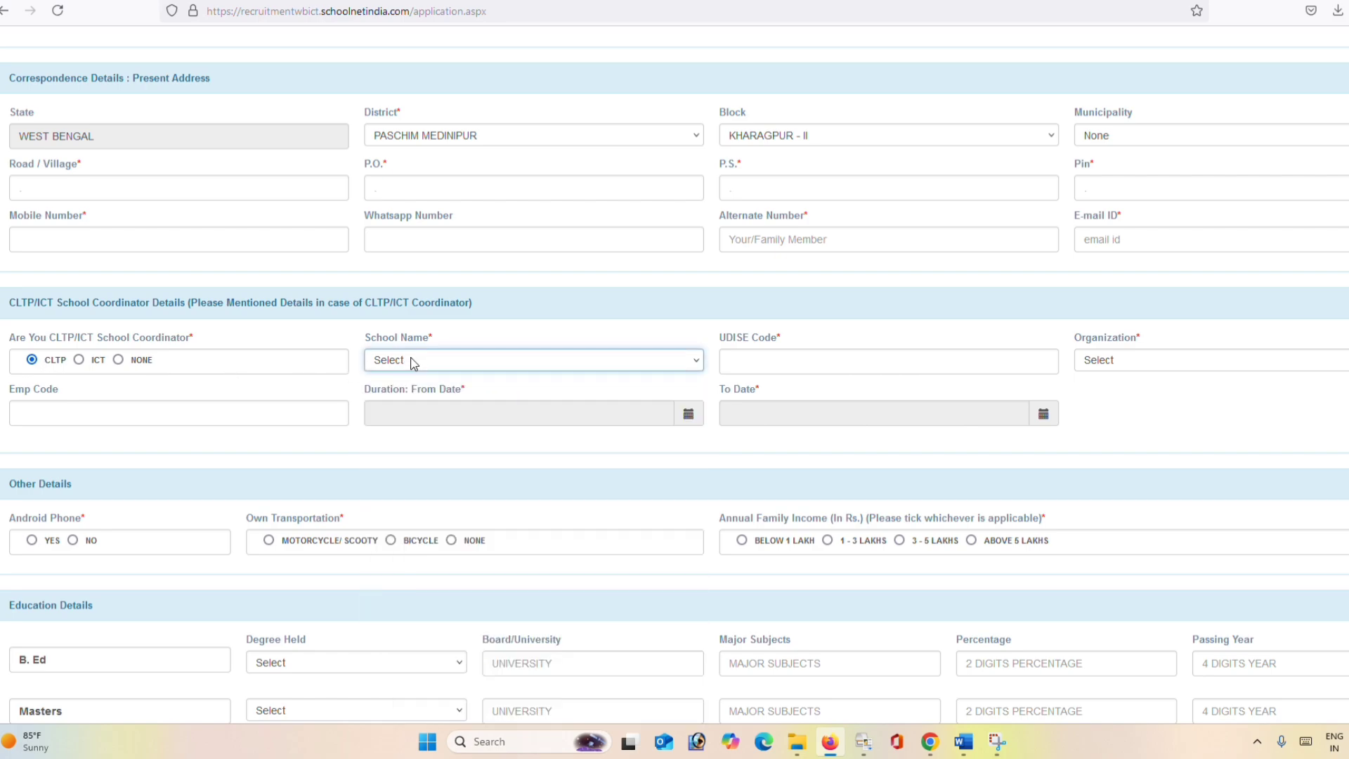
left_click(118, 360)
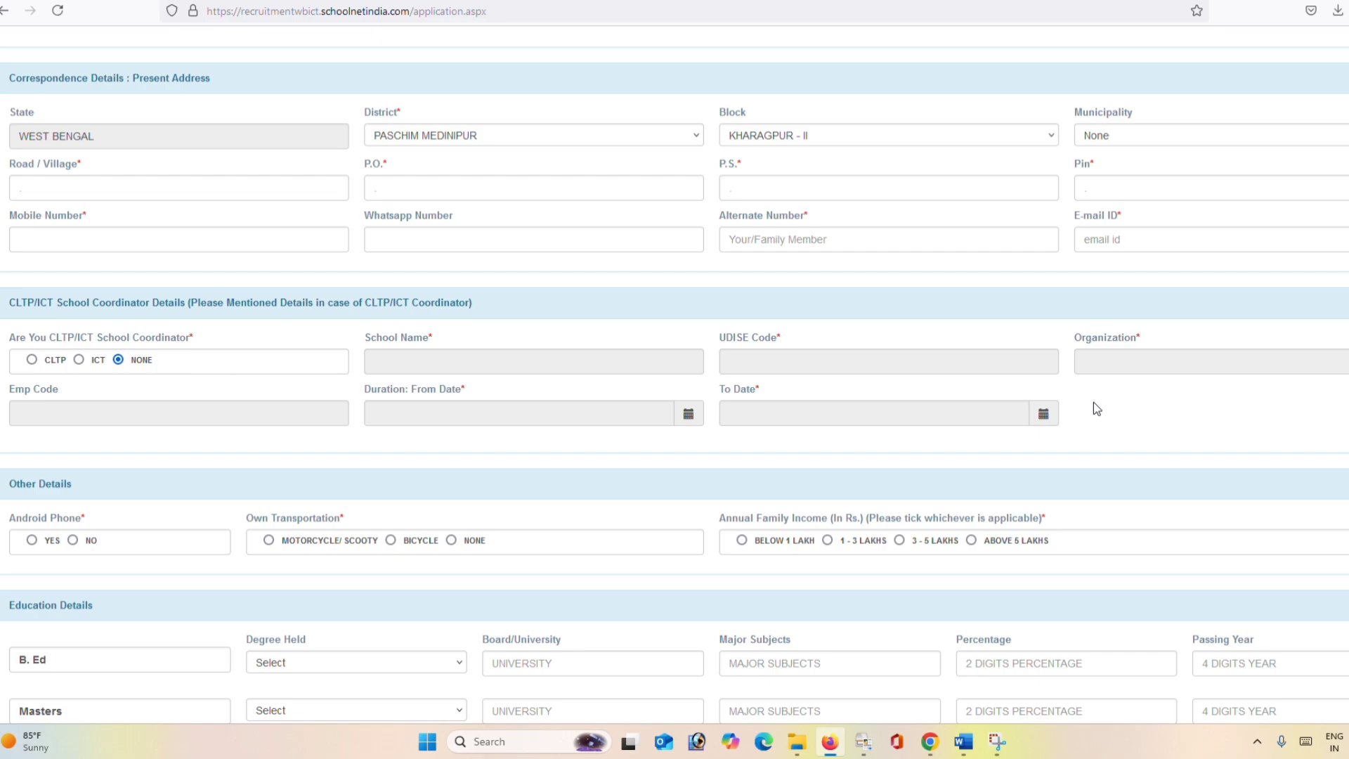
Fill in the other details with Android phone YES, own transportation MOTORCYCLE/ SCOOTY and annual family income BELOW 1 LAKH
scroll(1002, 445, "down", 3)
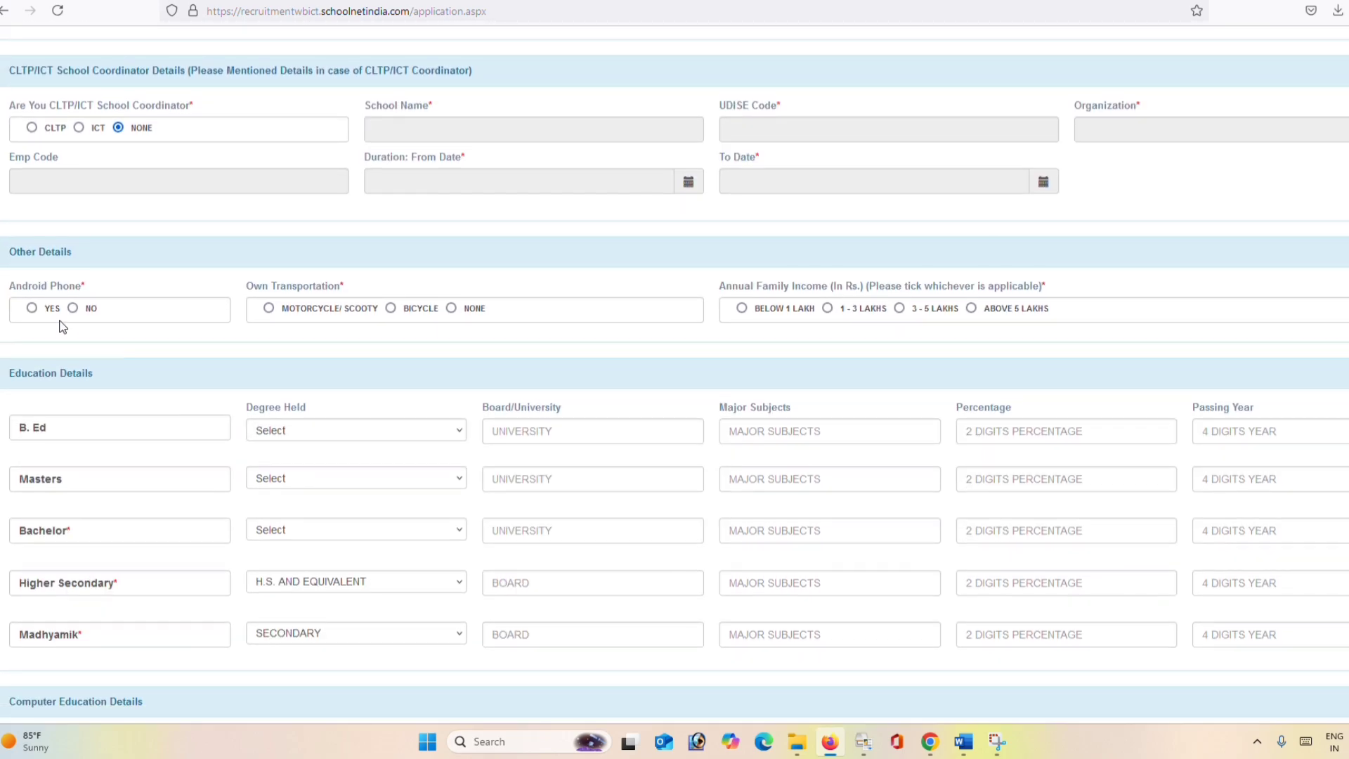
left_click(33, 310)
left_click(270, 309)
left_click(742, 309)
Review the mandatory Bachelor, Higher Secondary and Madhyamik rows in the education details
scroll(145, 503, "down", 2)
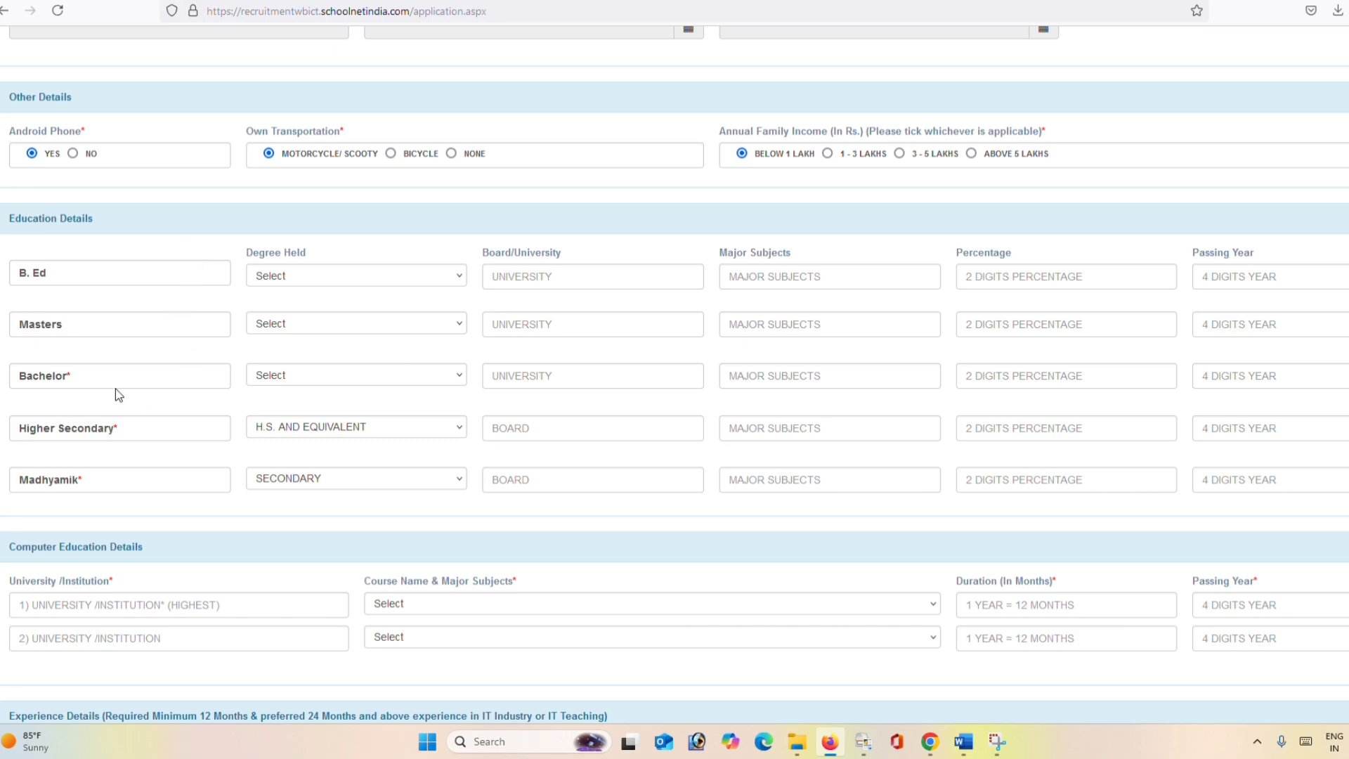
left_click_drag(64, 378, 71, 382)
left_click(78, 484)
left_click(107, 430)
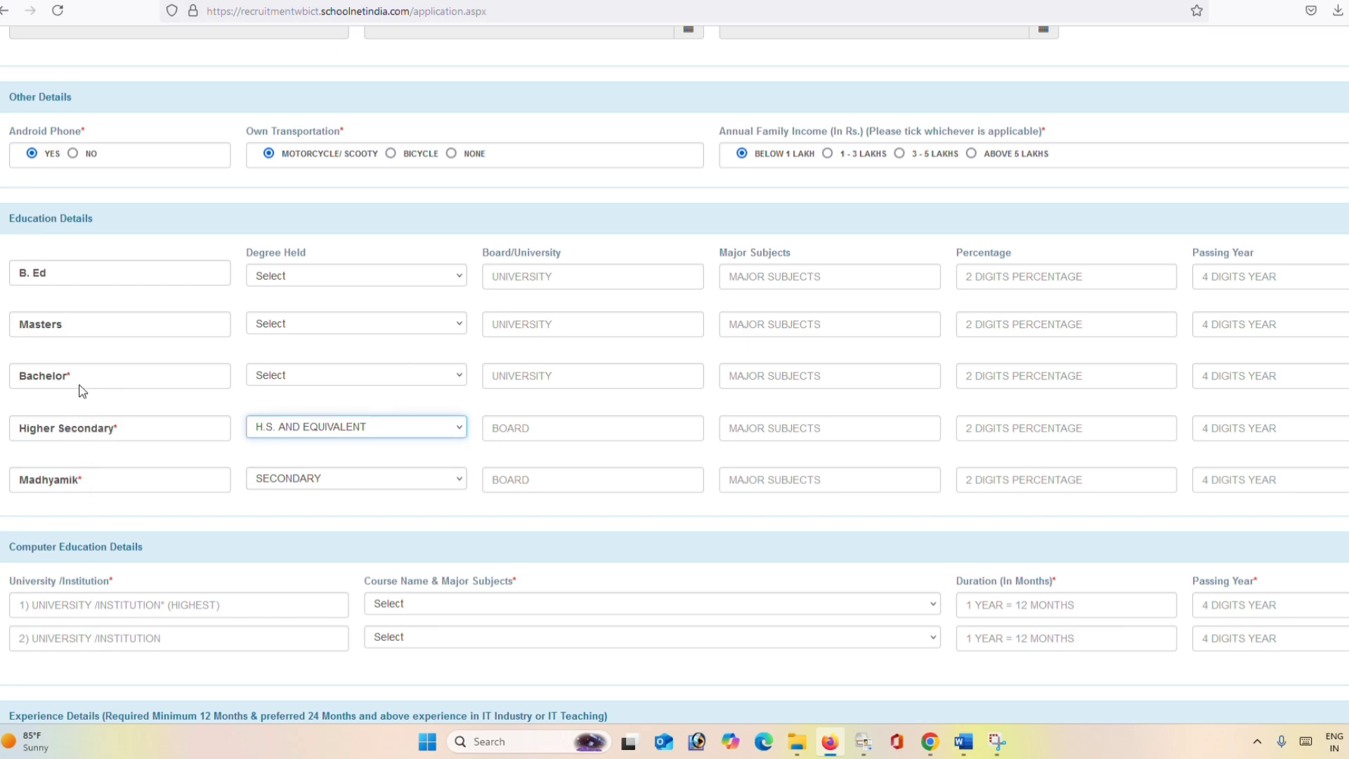
Set the degree held in the B. Ed row of the education details to B. ED
left_click(71, 379)
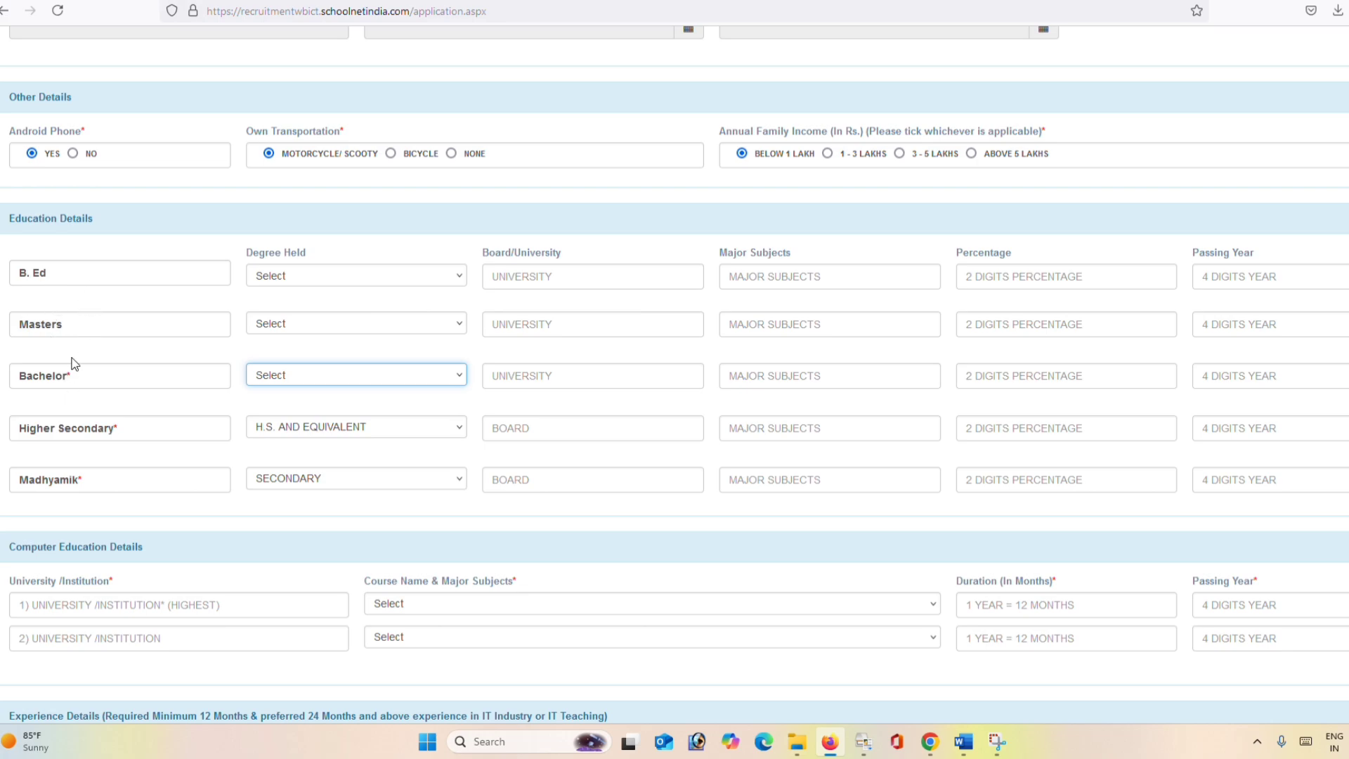
left_click(281, 276)
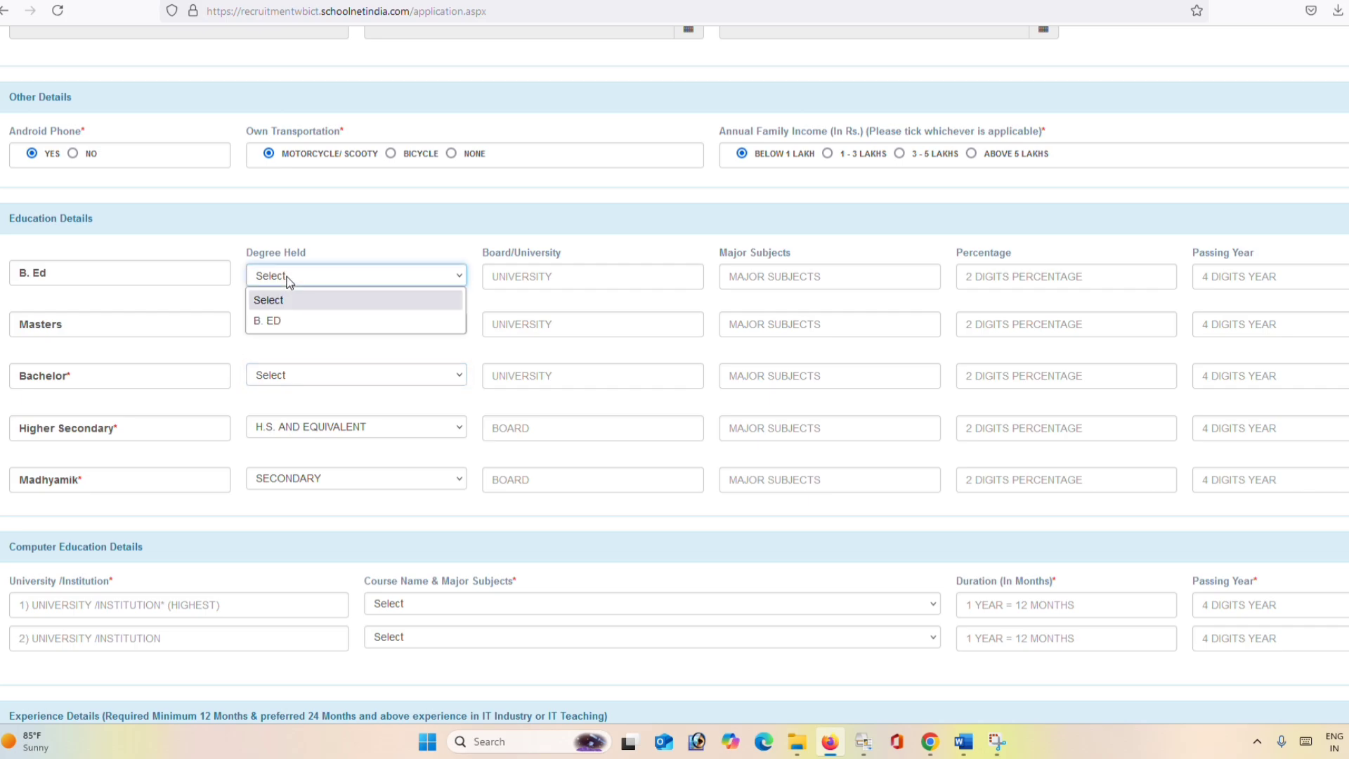
left_click(286, 321)
Look through the degree options offered for the Masters, Higher Secondary and Bachelor rows in the education details
left_click(277, 324)
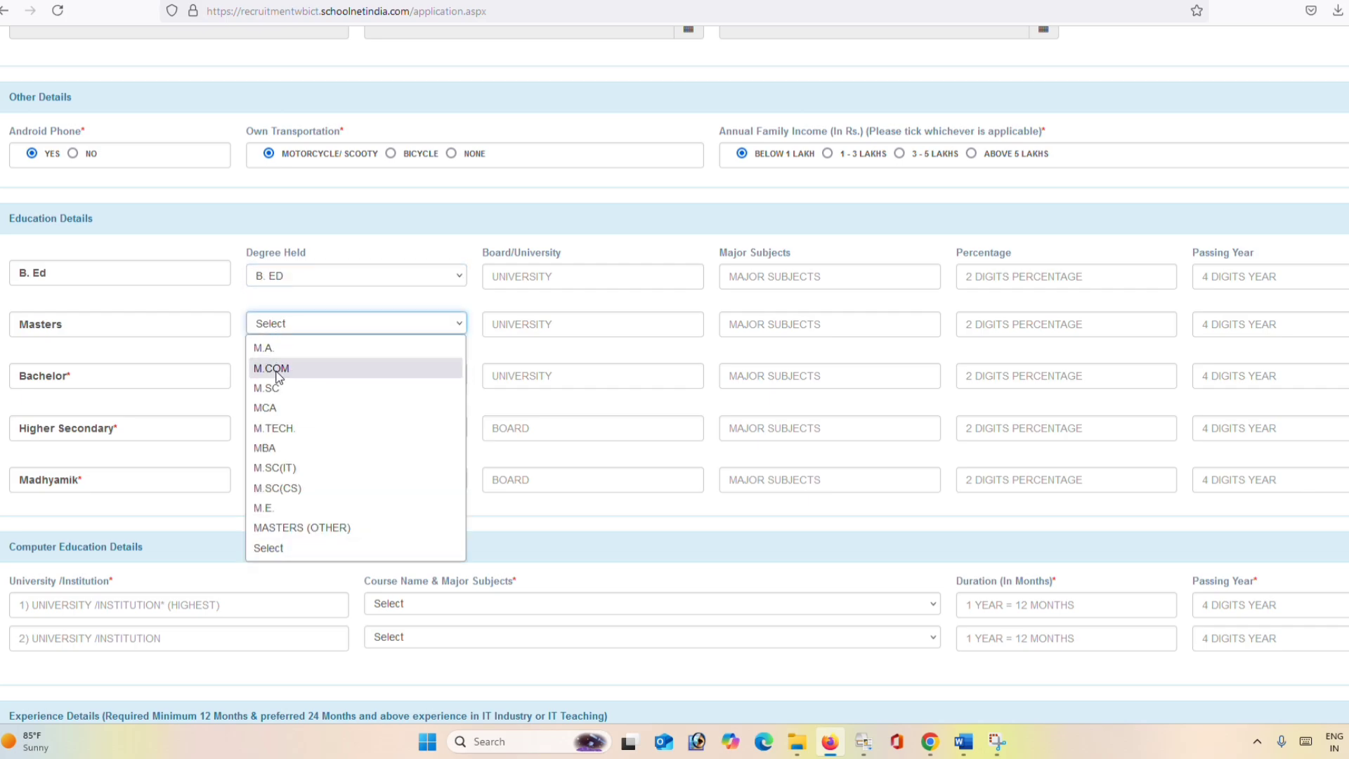
key("Escape")
key("Tab")
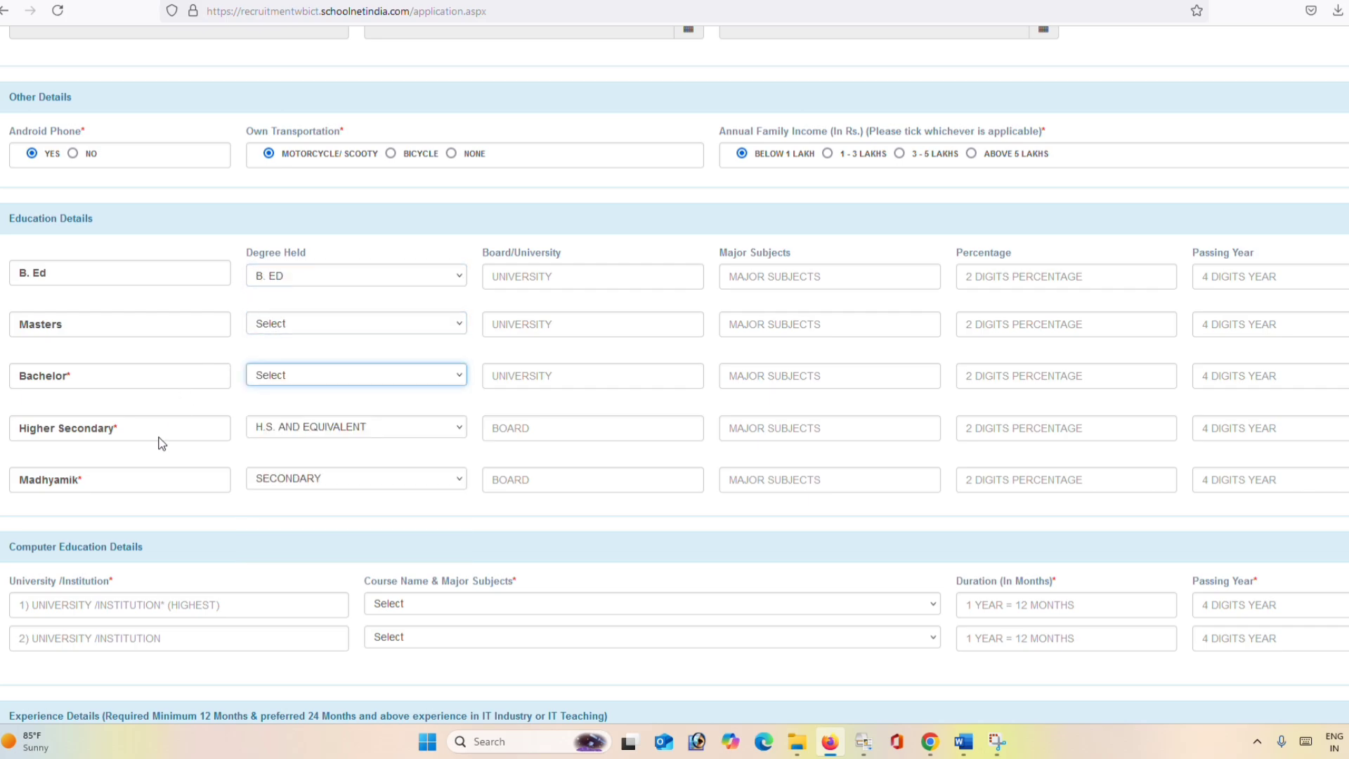
left_click(352, 428)
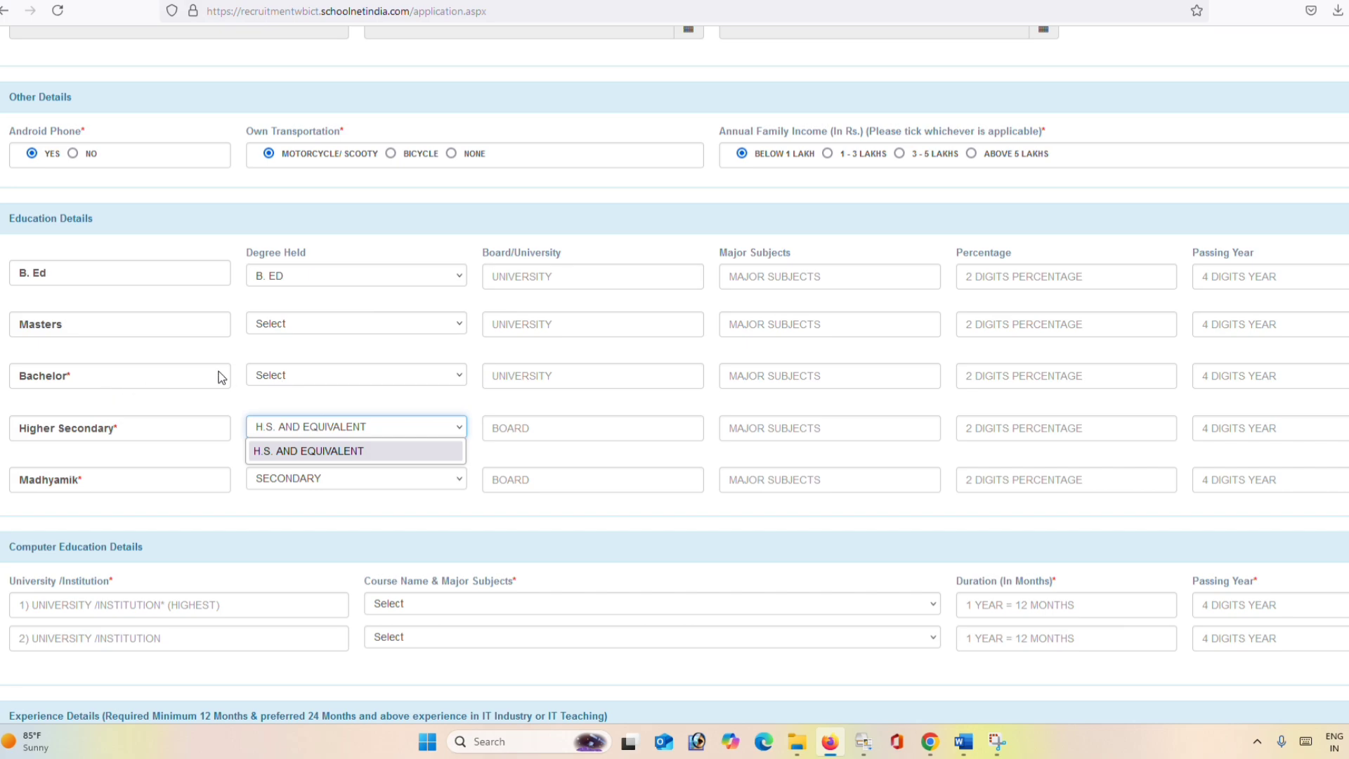
left_click(298, 371)
left_click(298, 373)
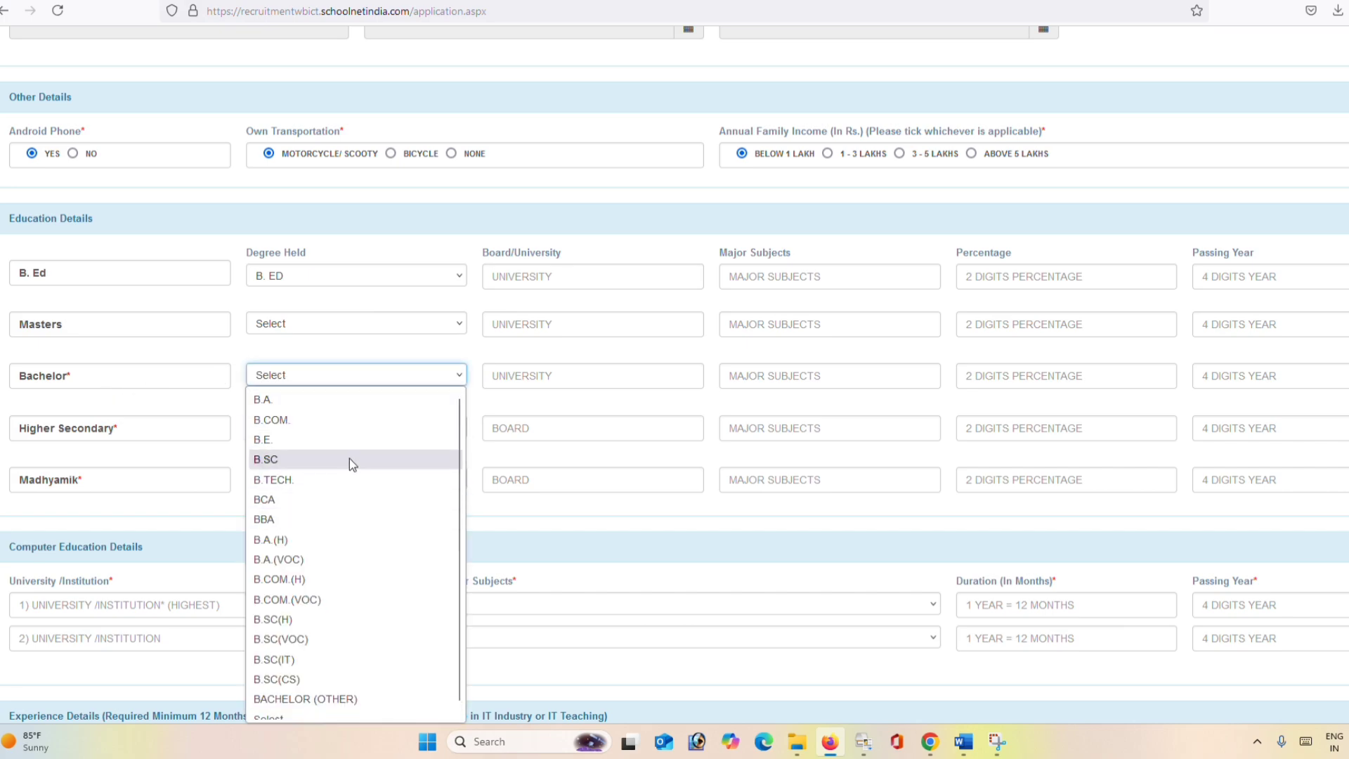
left_click(411, 353)
left_click(543, 373)
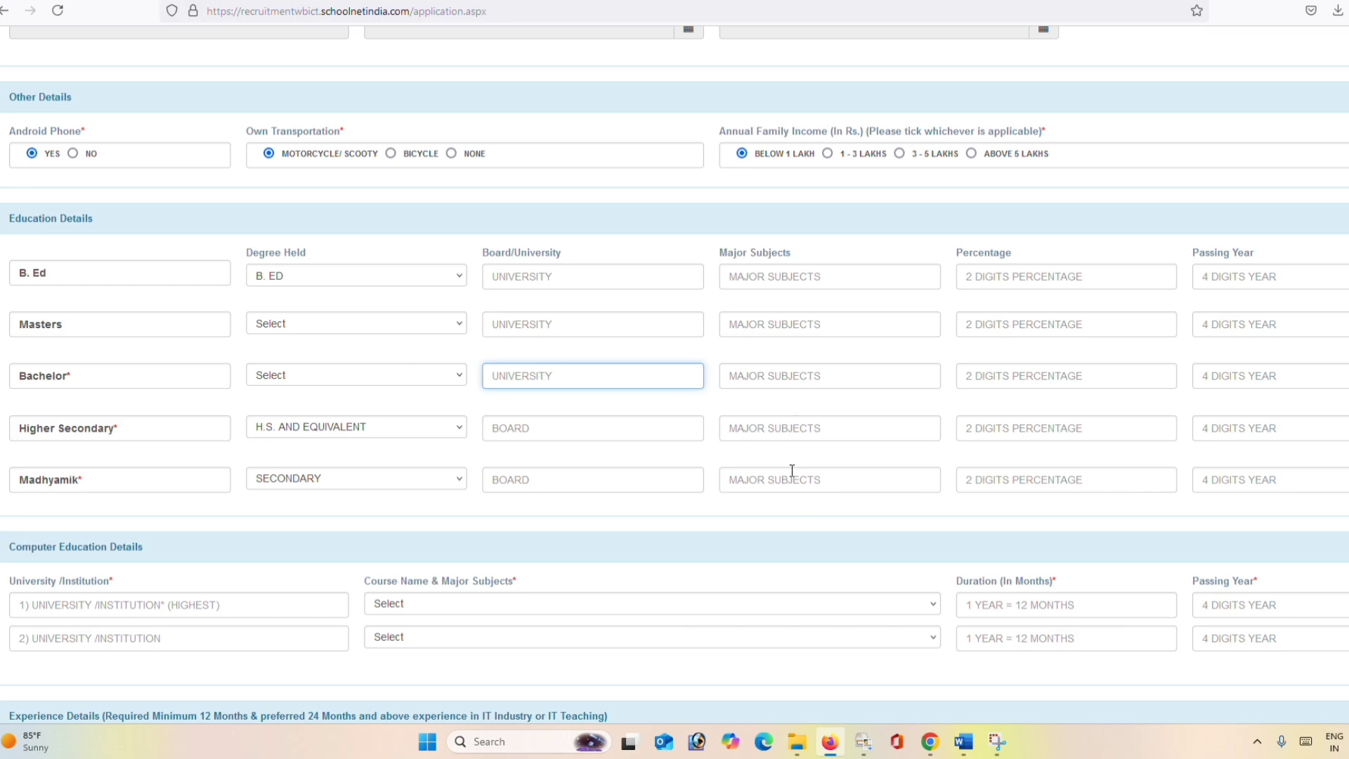
Fill in the Higher Secondary major subjects with BENG, ENG, MATH, PHY, CHEM, and check the B. Ed percentage and passing year fields
left_click(787, 430)
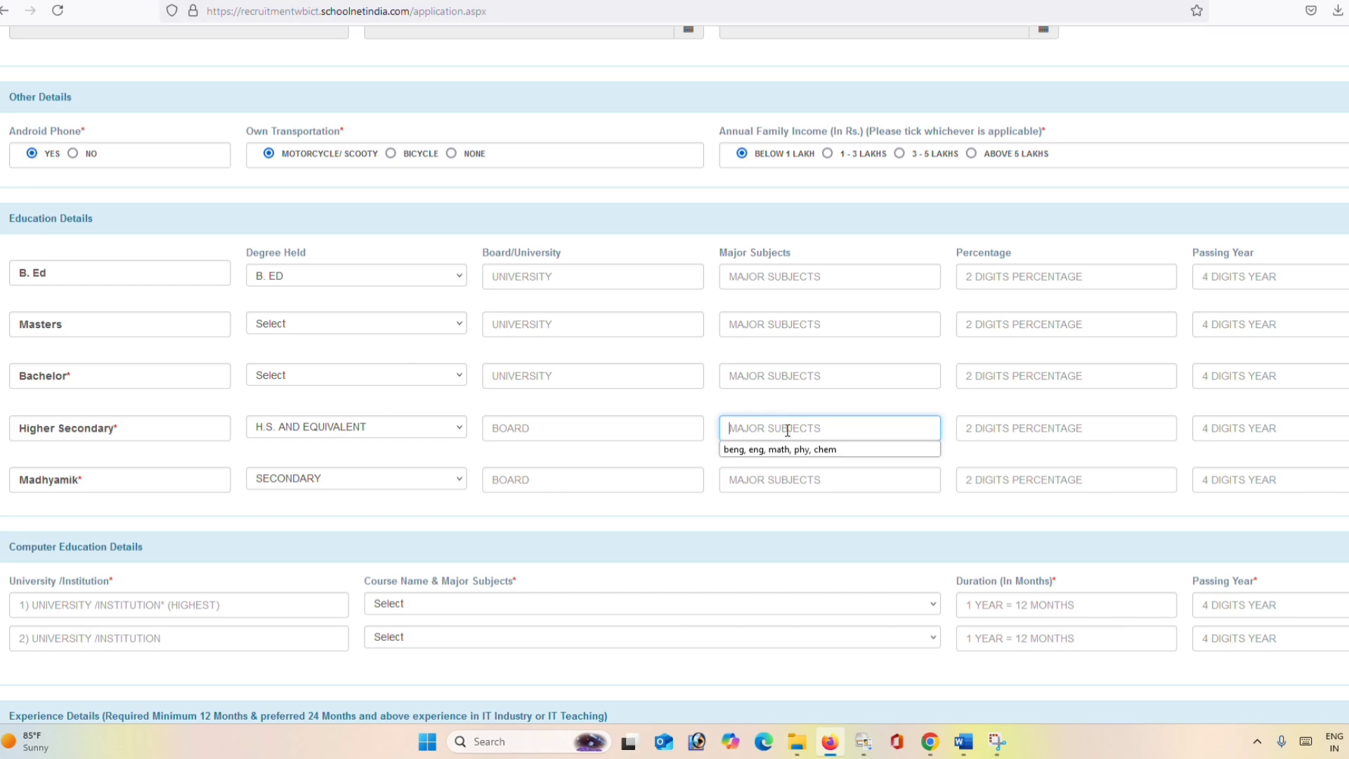
left_click(788, 451)
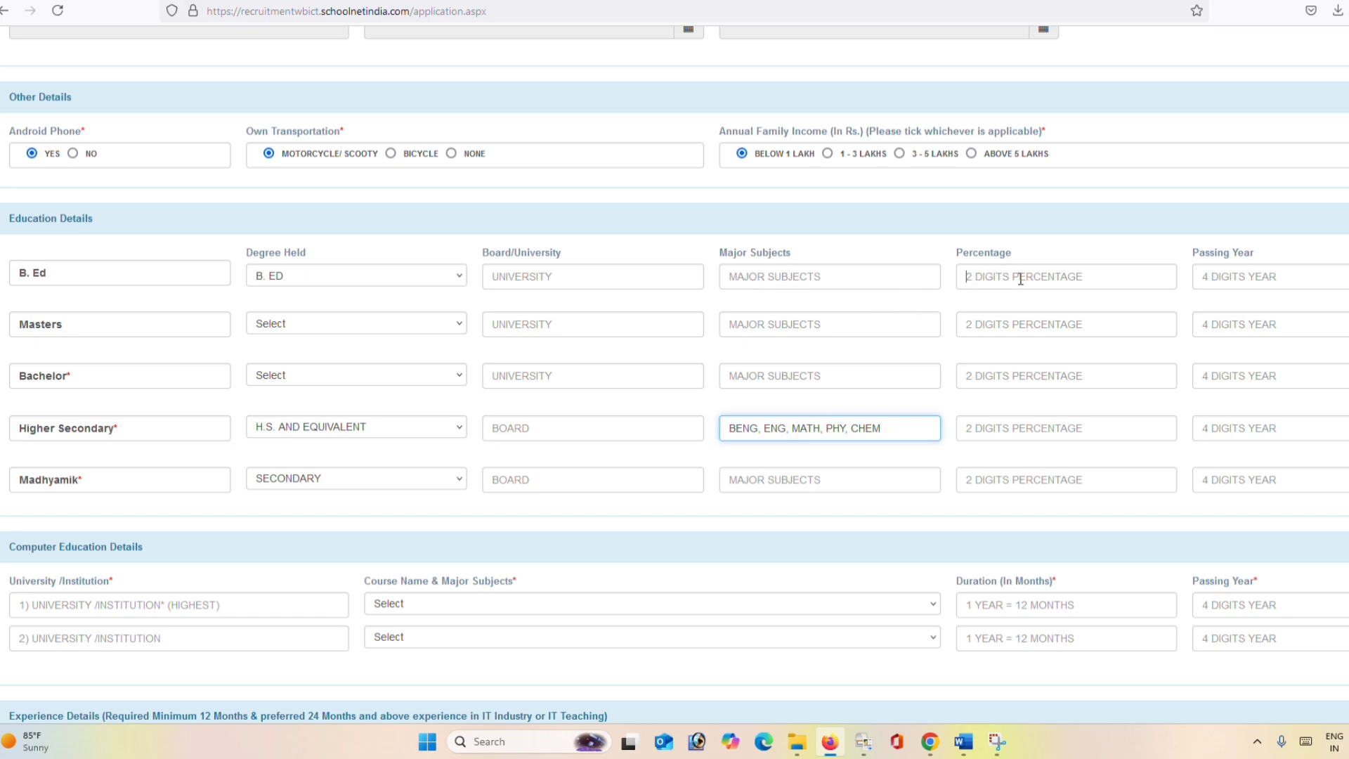
left_click(1051, 278)
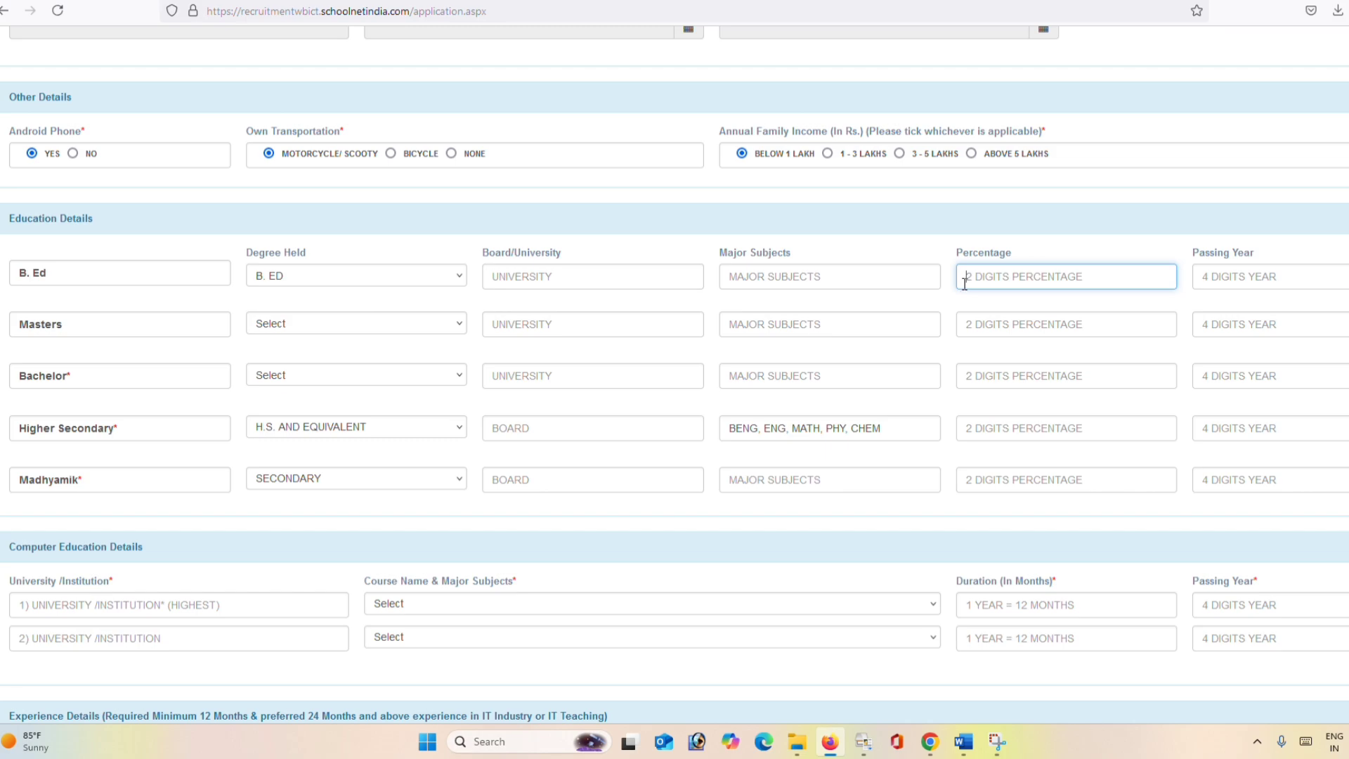
left_click(1228, 277)
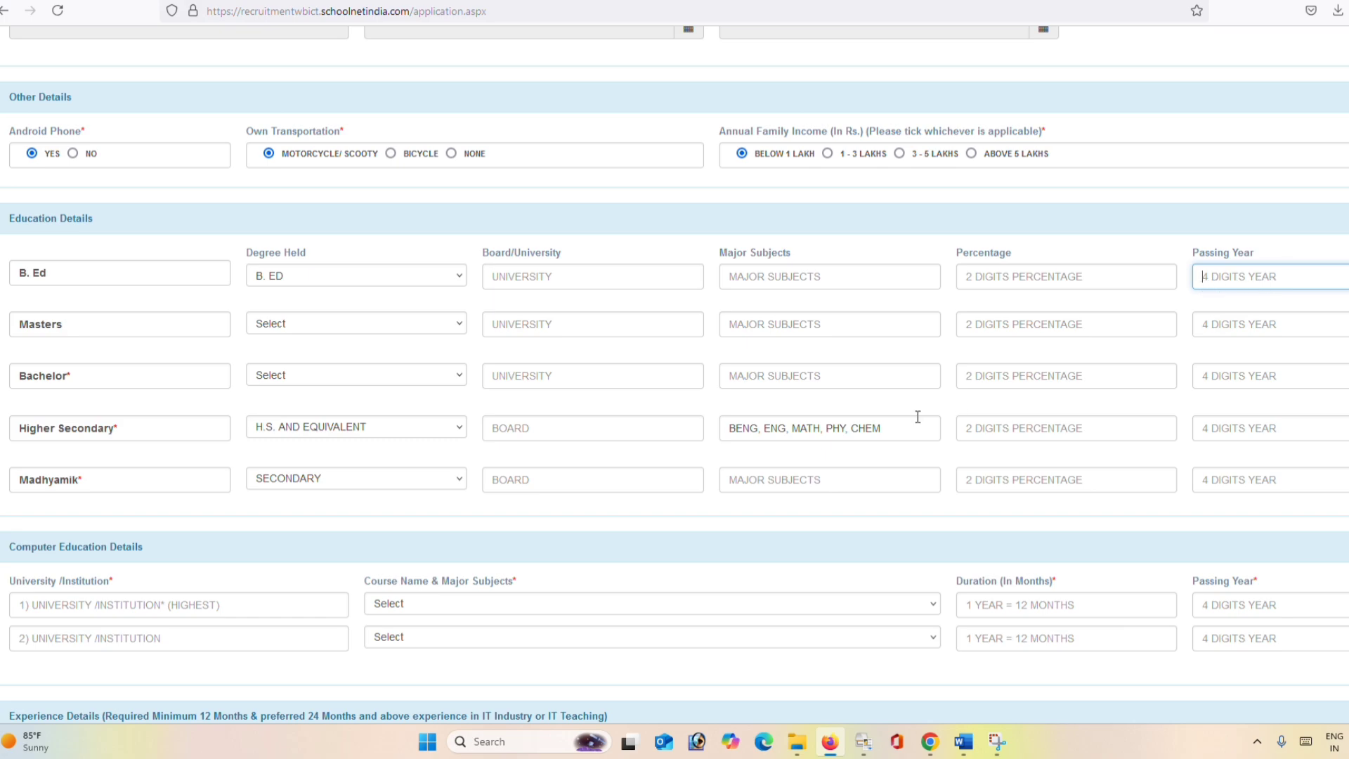
Look through the courses for the first computer education row, choose OTHER, and go to its duration in months
scroll(494, 416, "down", 2)
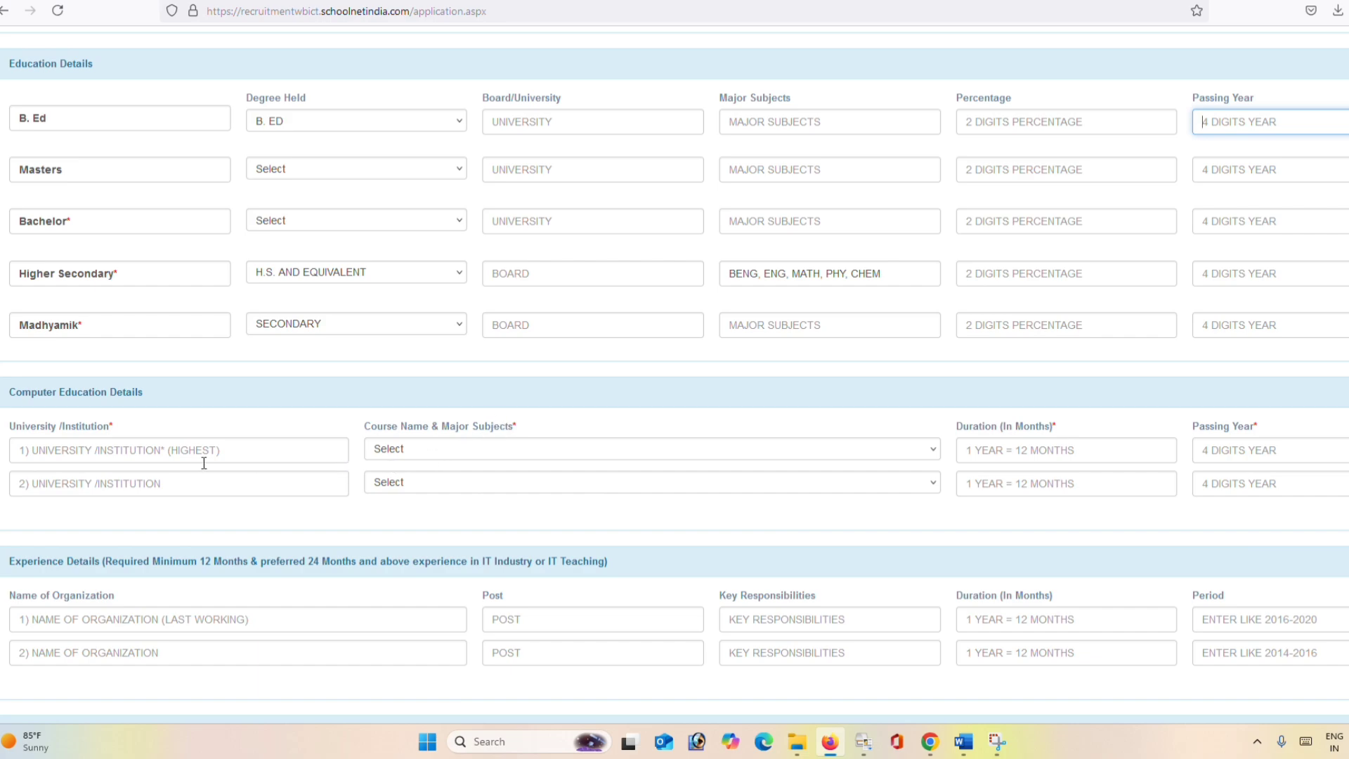
left_click_drag(13, 398, 127, 398)
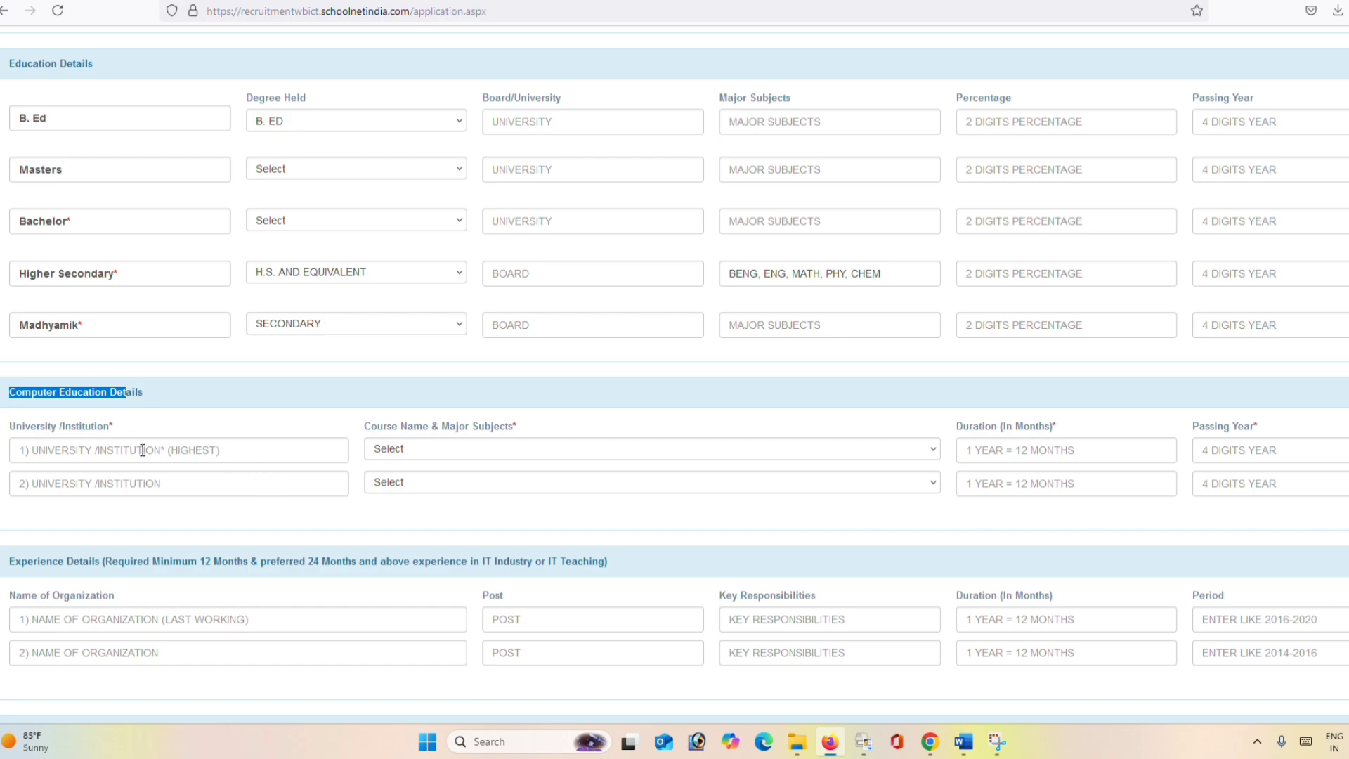
left_click(52, 450)
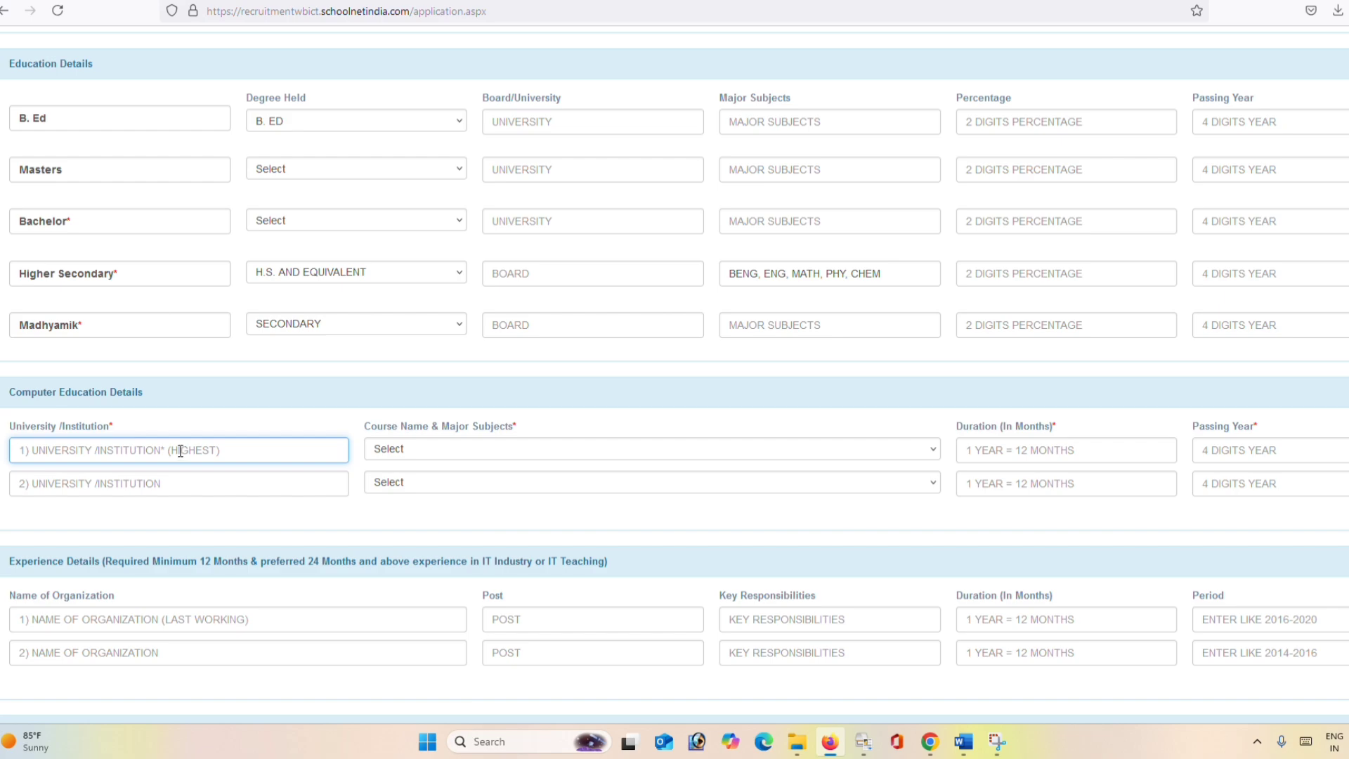
left_click(426, 448)
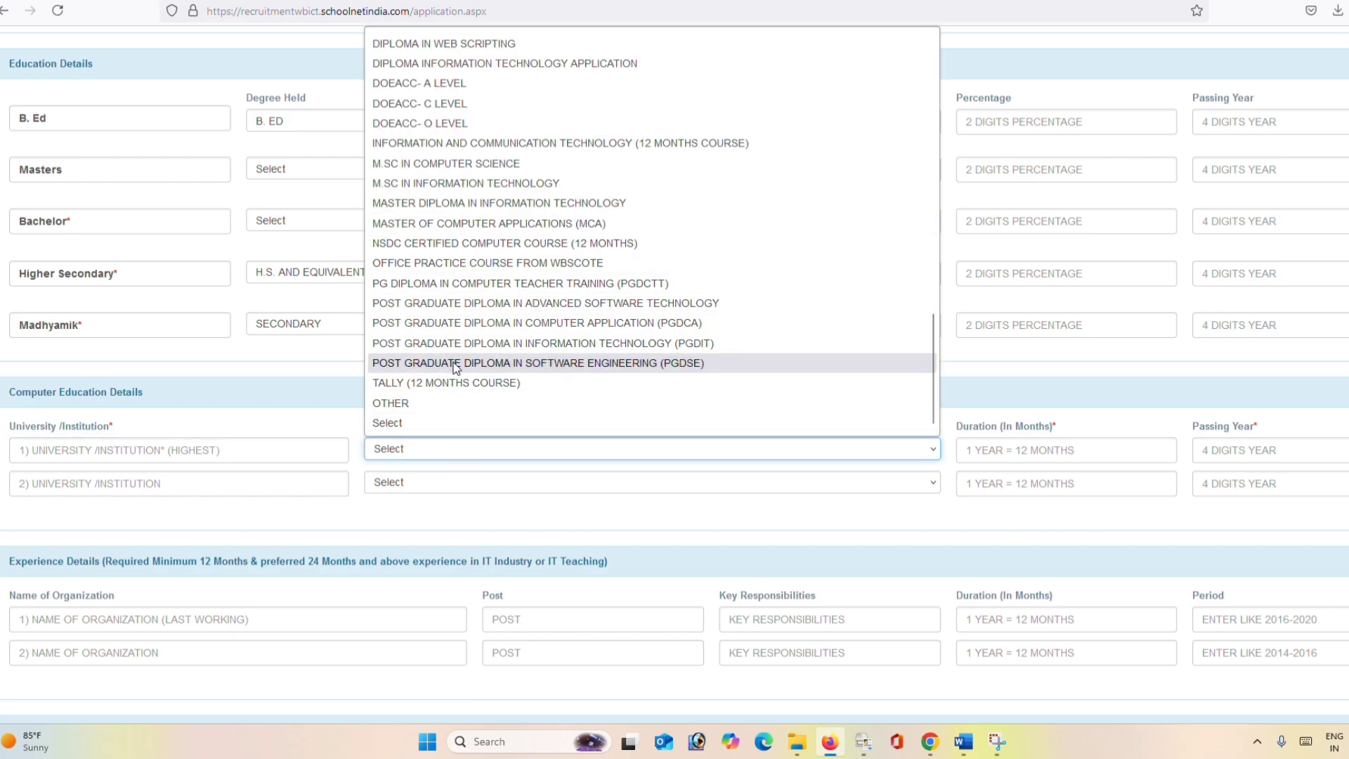
scroll(457, 362, "up", 8)
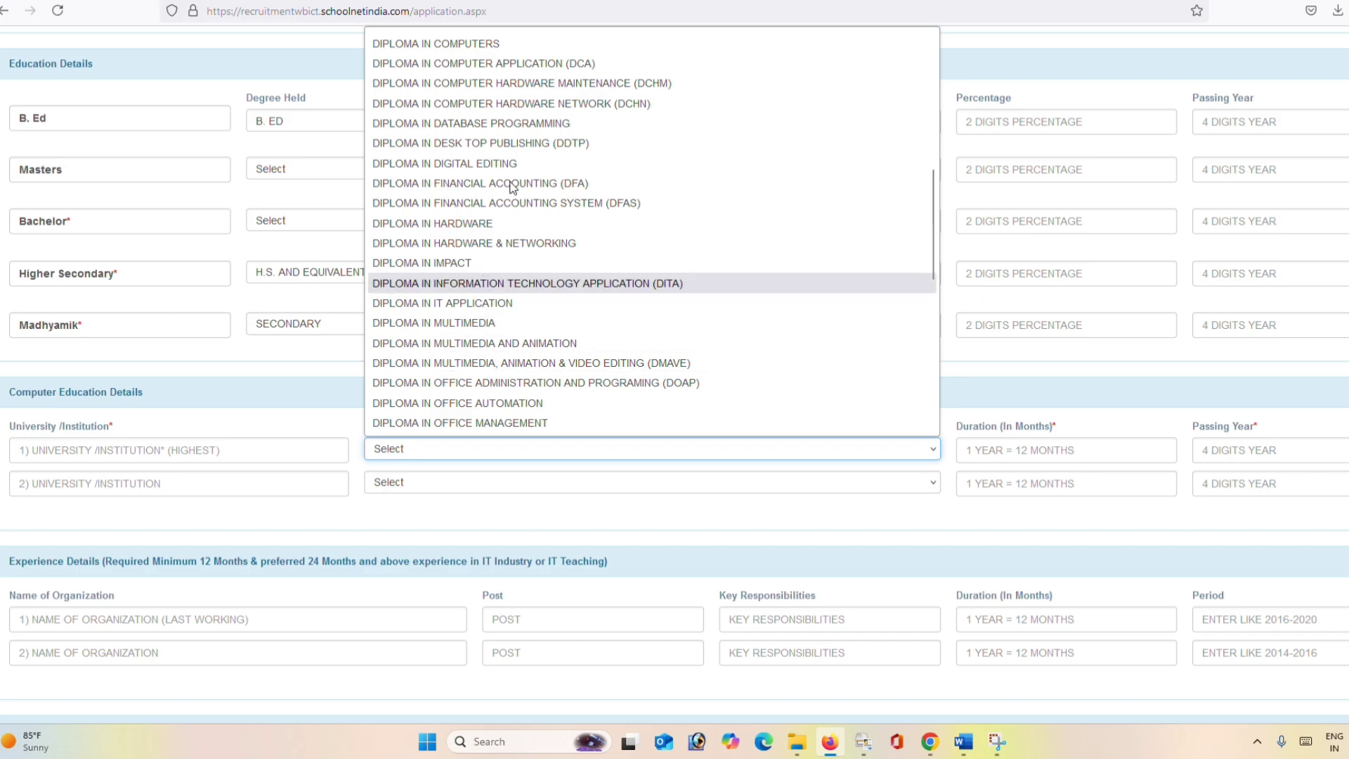
scroll(484, 146, "up", 4)
scroll(483, 148, "up", 3)
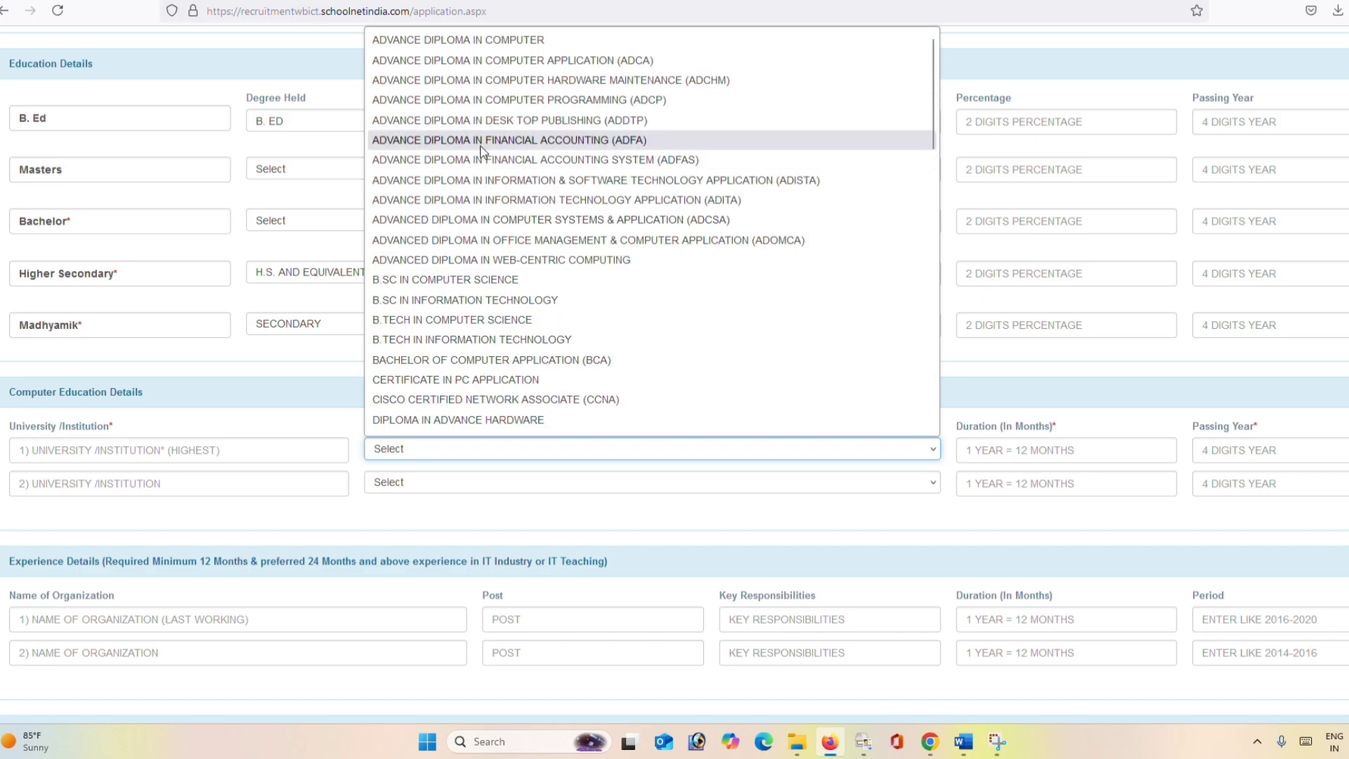
scroll(483, 148, "down", 8)
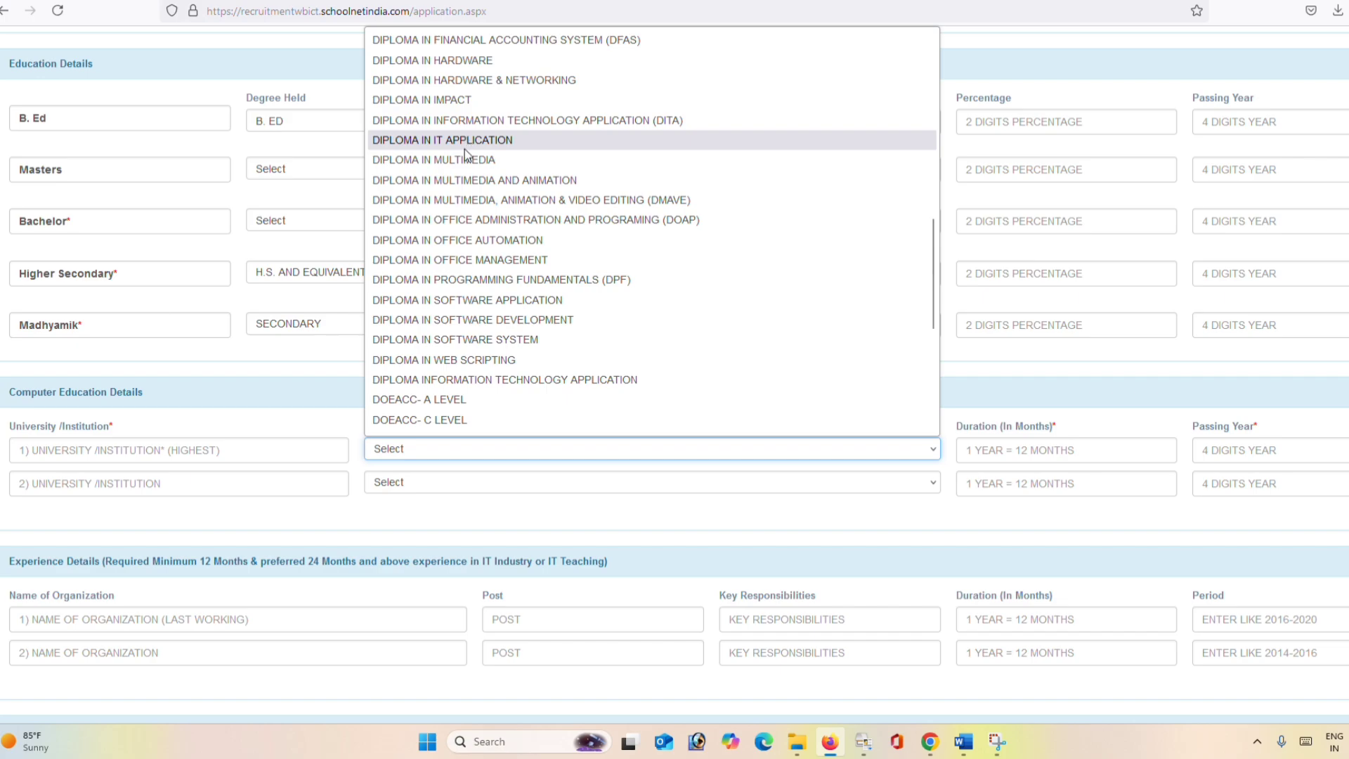
scroll(465, 149, "down", 5)
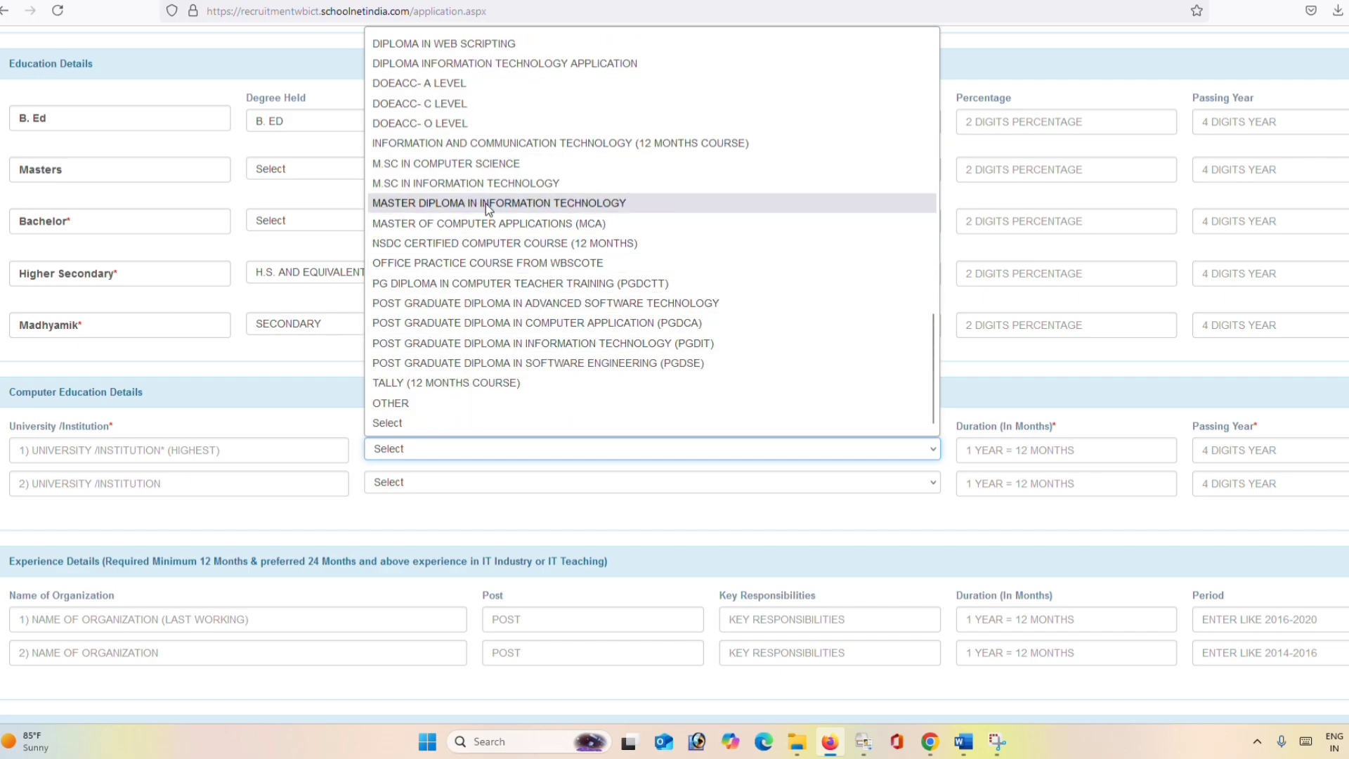
left_click(426, 404)
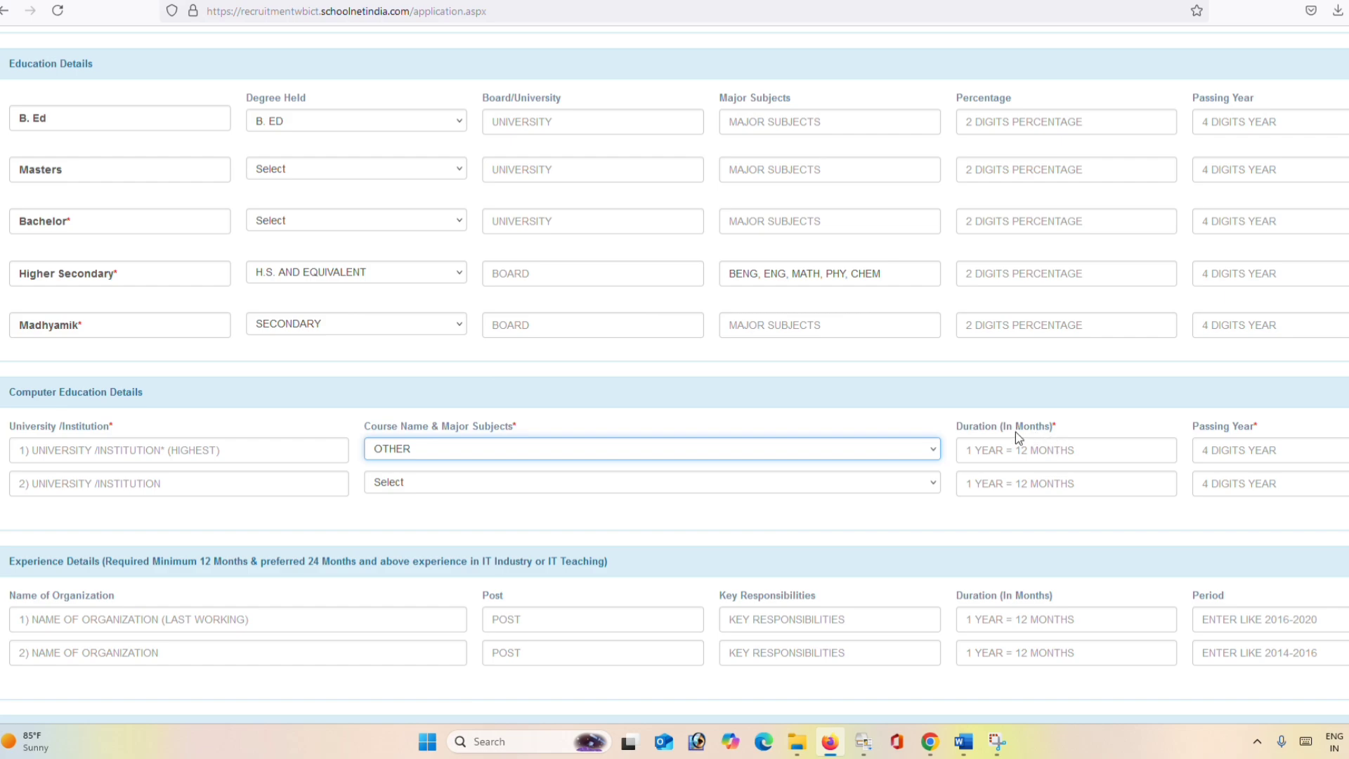
left_click_drag(1014, 427, 1052, 429)
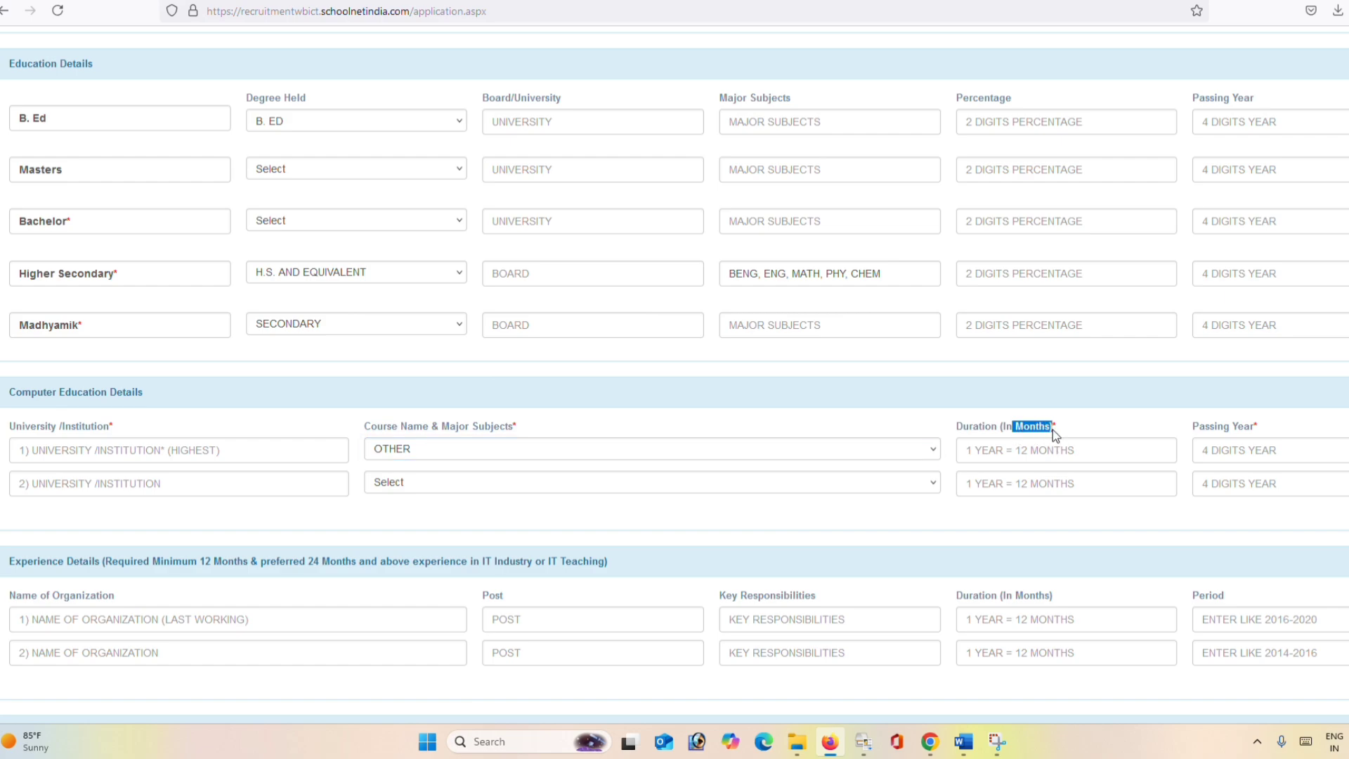
left_click(982, 452)
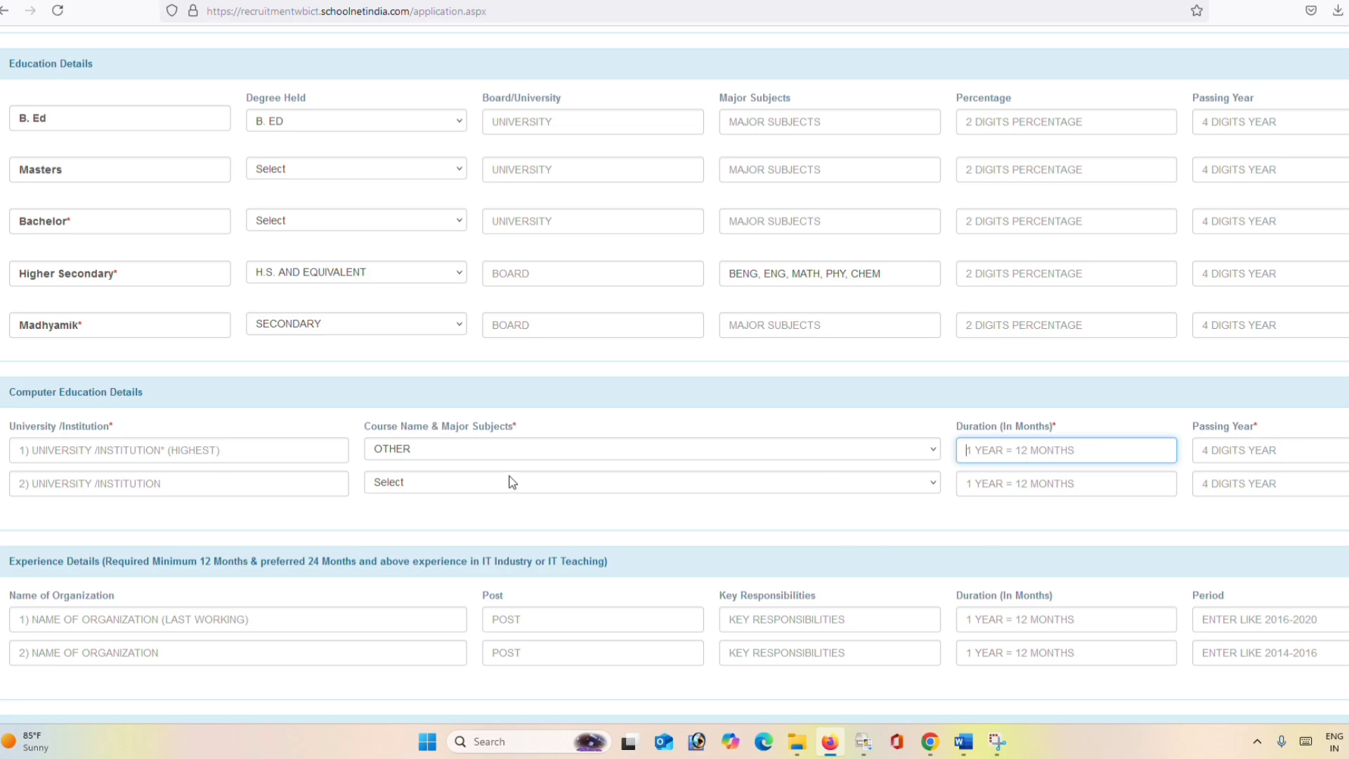
Review the experience requirement and the organization, post and duration fields of the first experience row
scroll(513, 482, "down", 3)
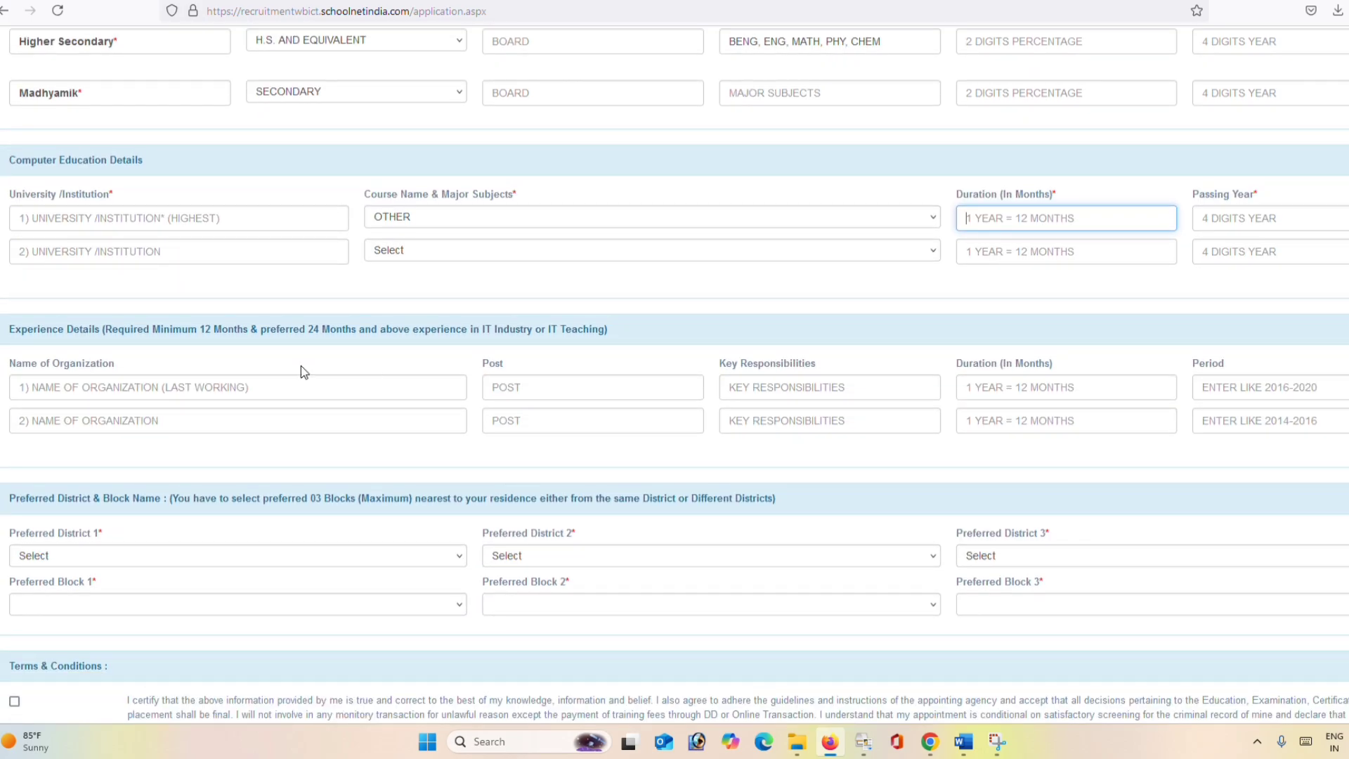
left_click_drag(12, 333, 627, 334)
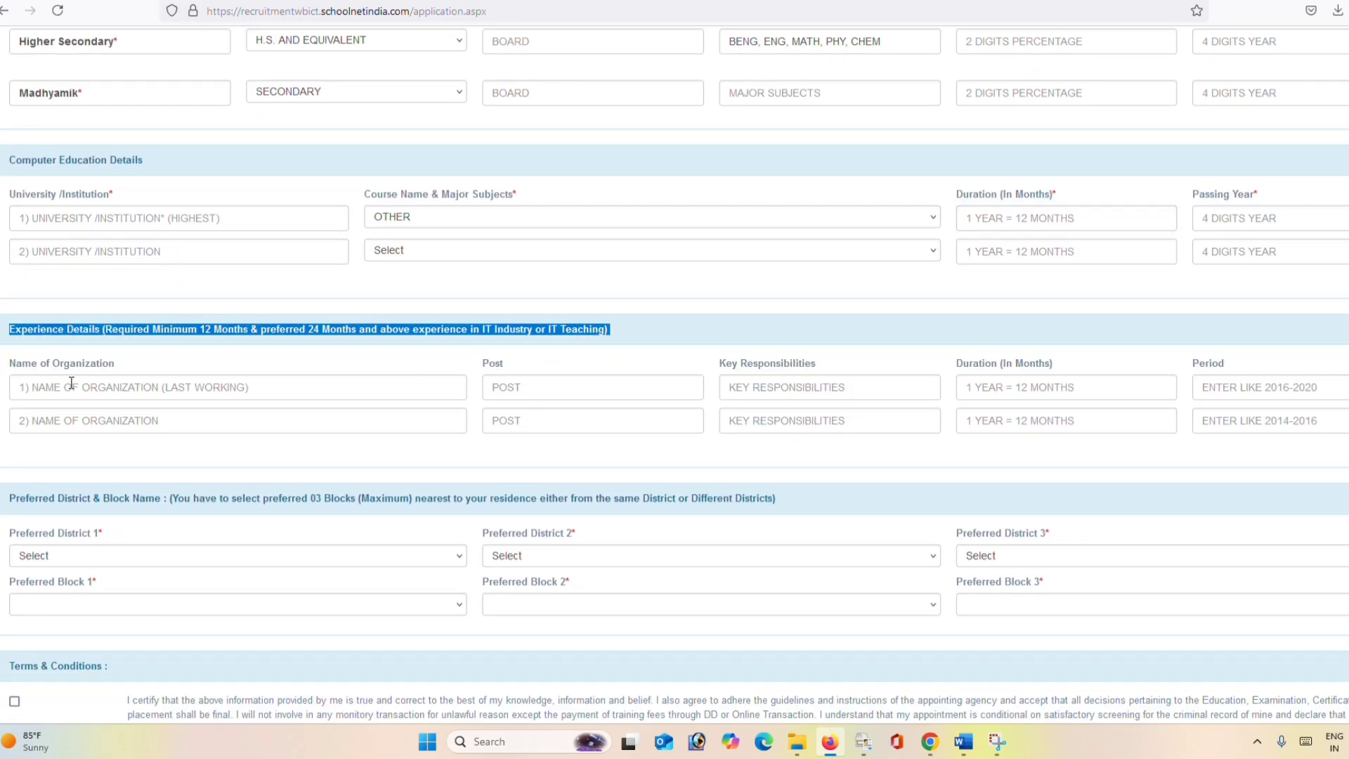
left_click(97, 385)
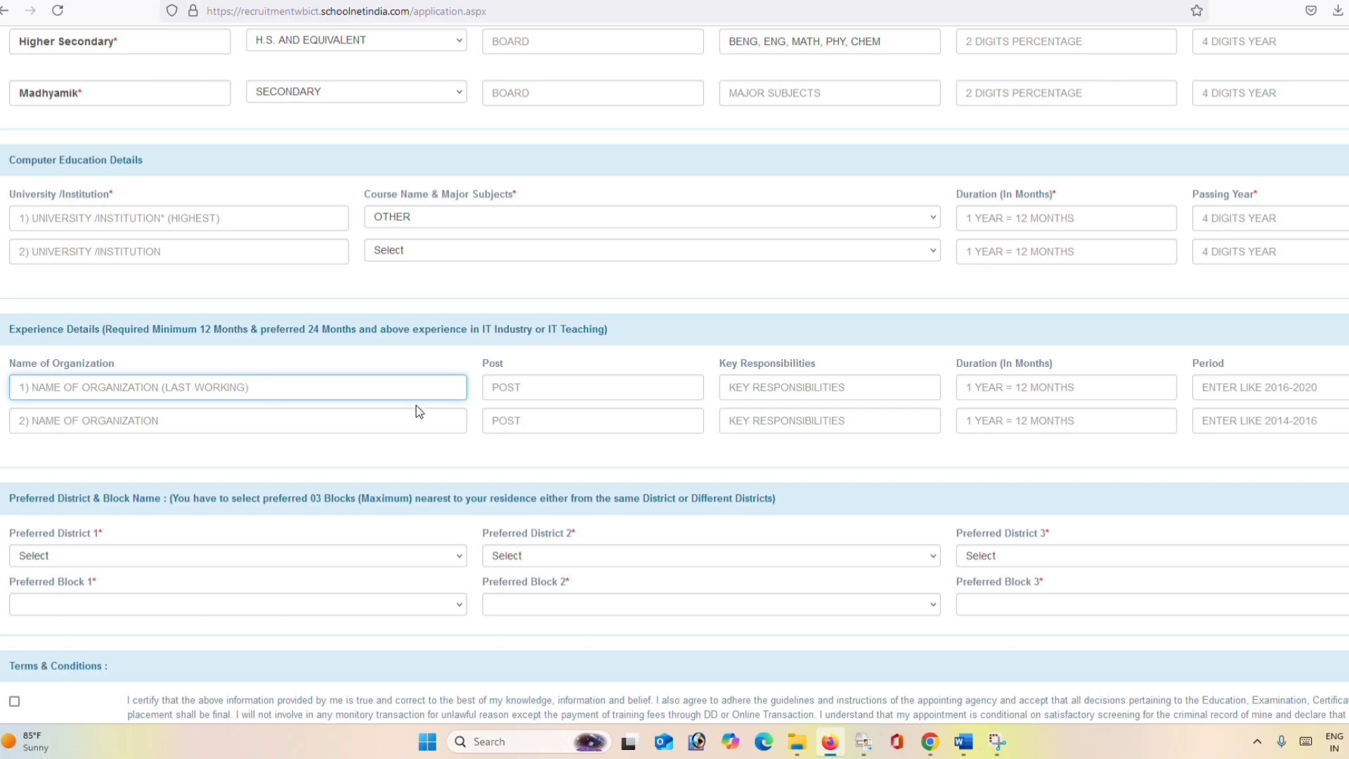
left_click(528, 387)
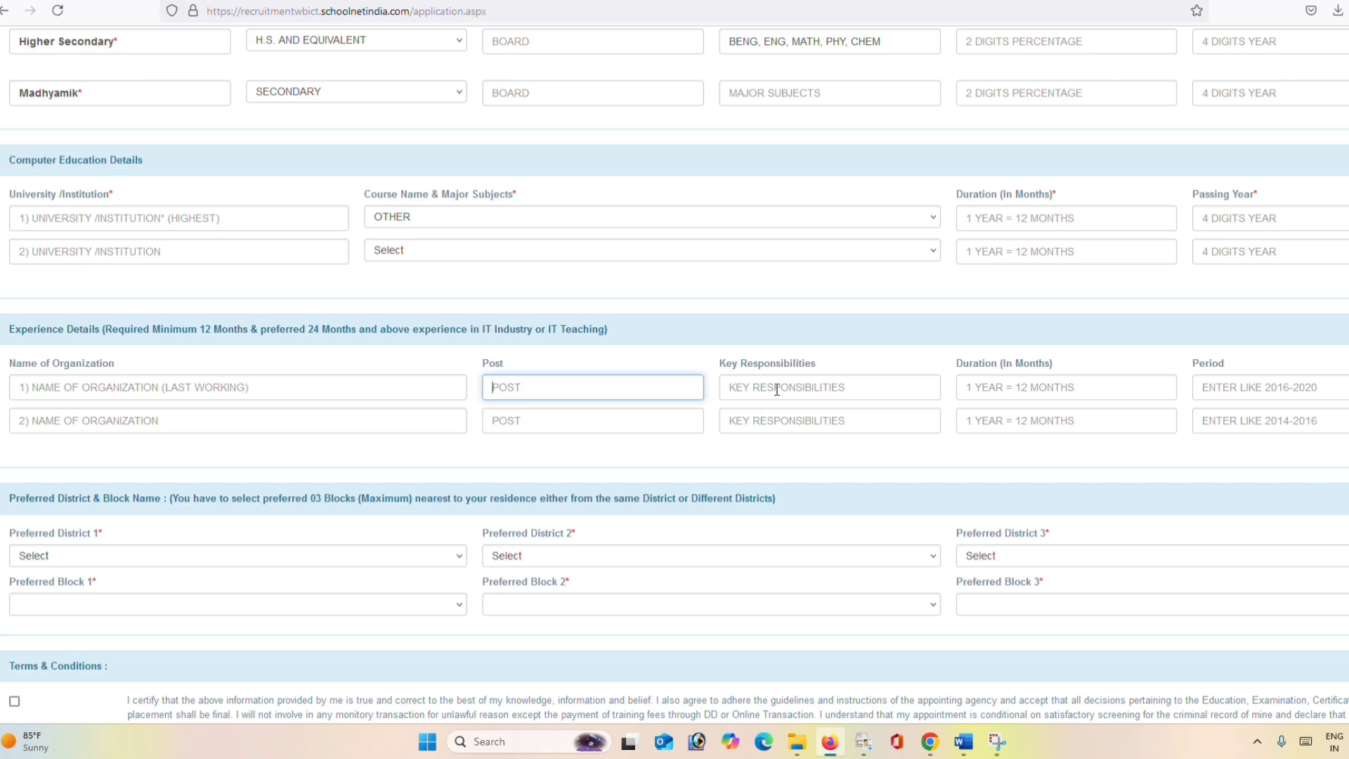
left_click(1054, 390)
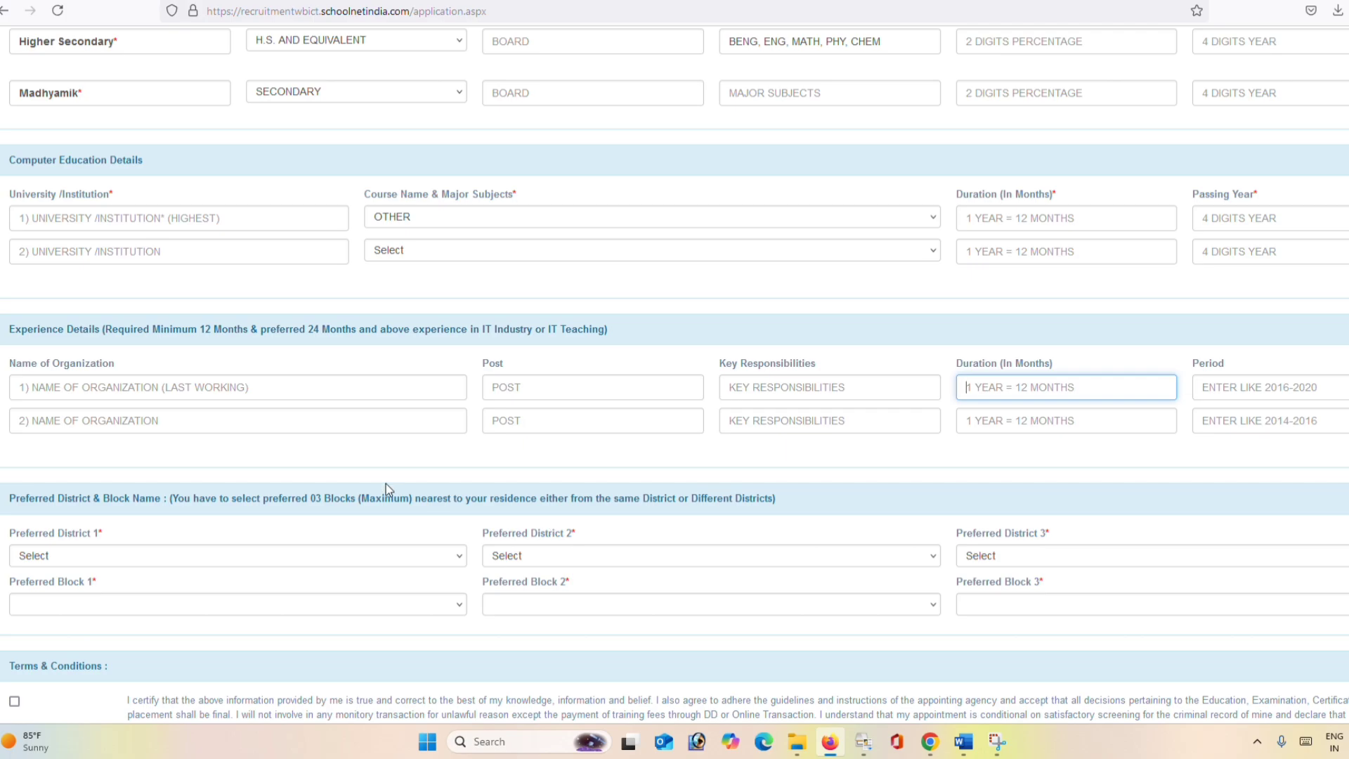
Set preferred district 1 to PASCHIM MEDINIPUR, district 2 to PASCHIM BARDHAMAN and district 3 to NORTH 24 PARGANAS
scroll(386, 483, "down", 2)
left_click_drag(15, 344, 116, 346)
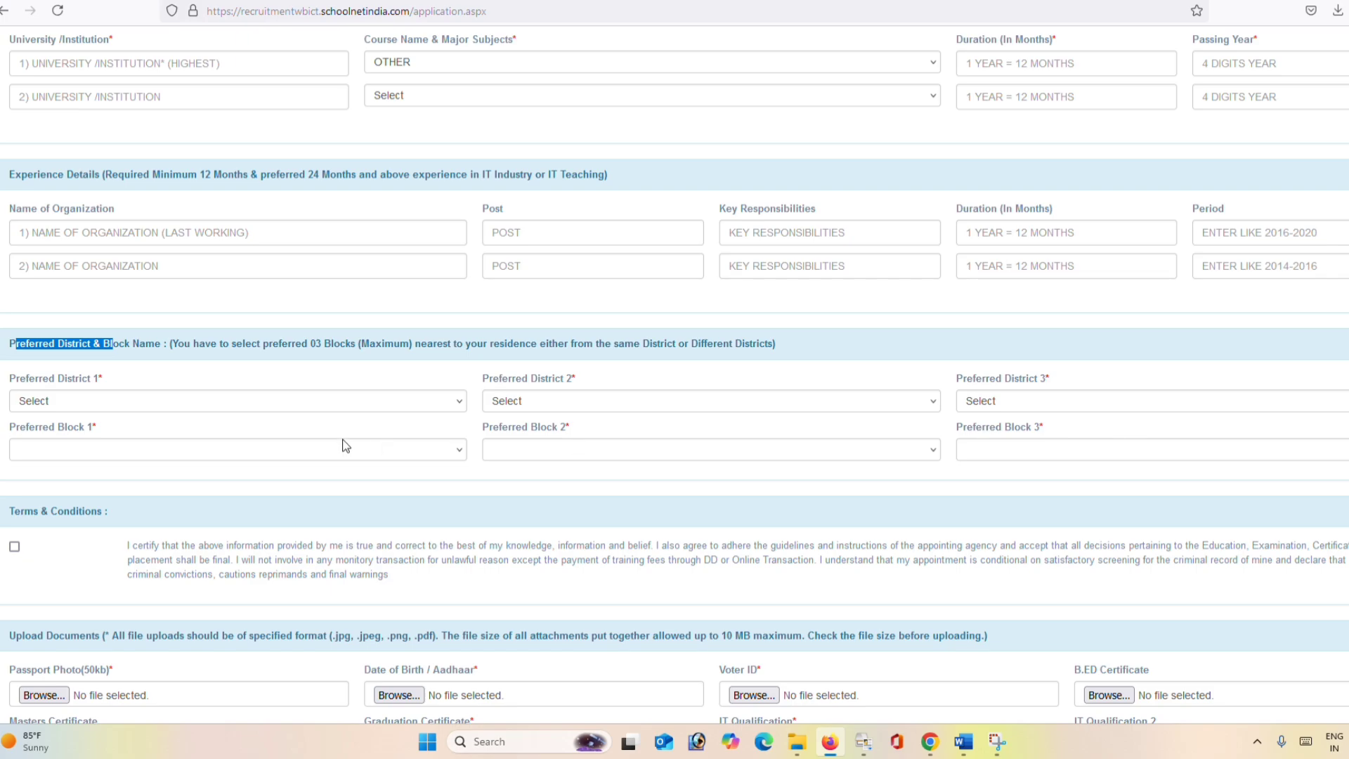
left_click(202, 406)
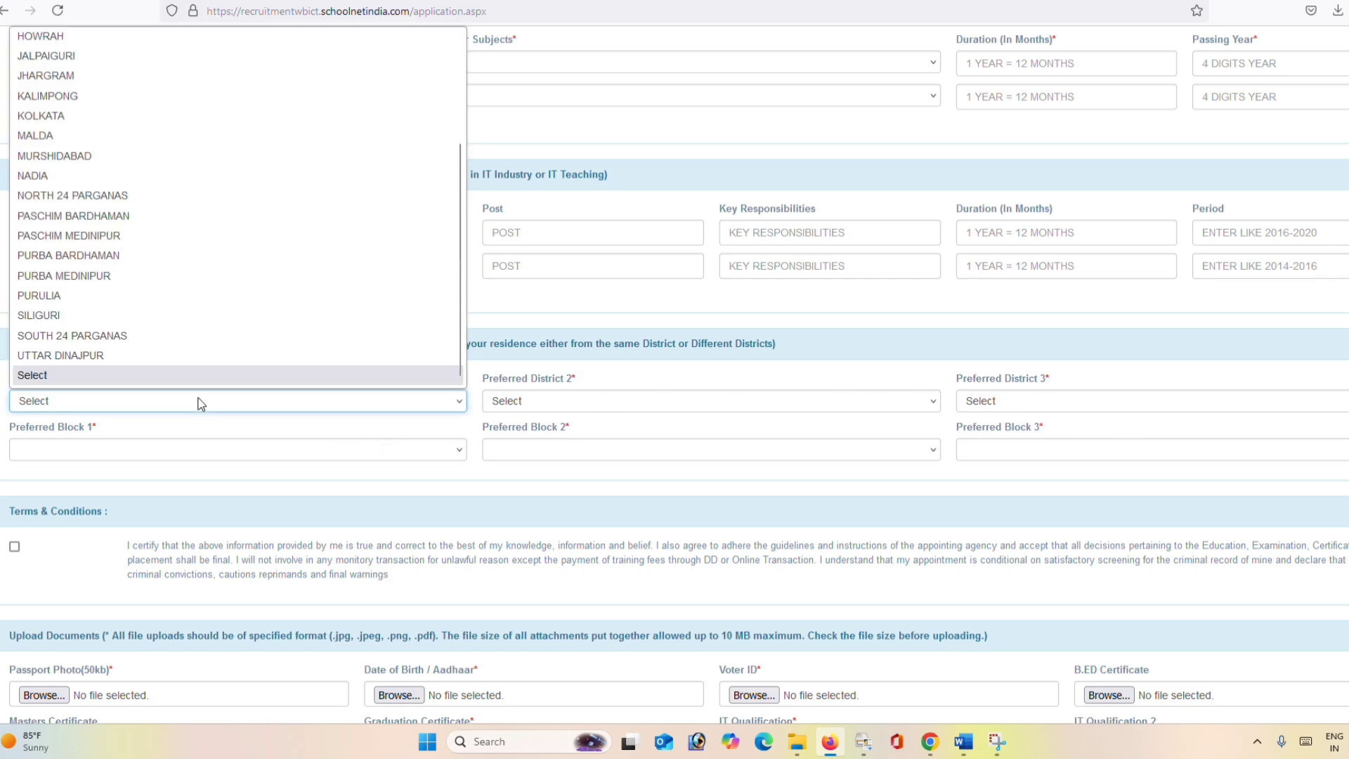
left_click(92, 238)
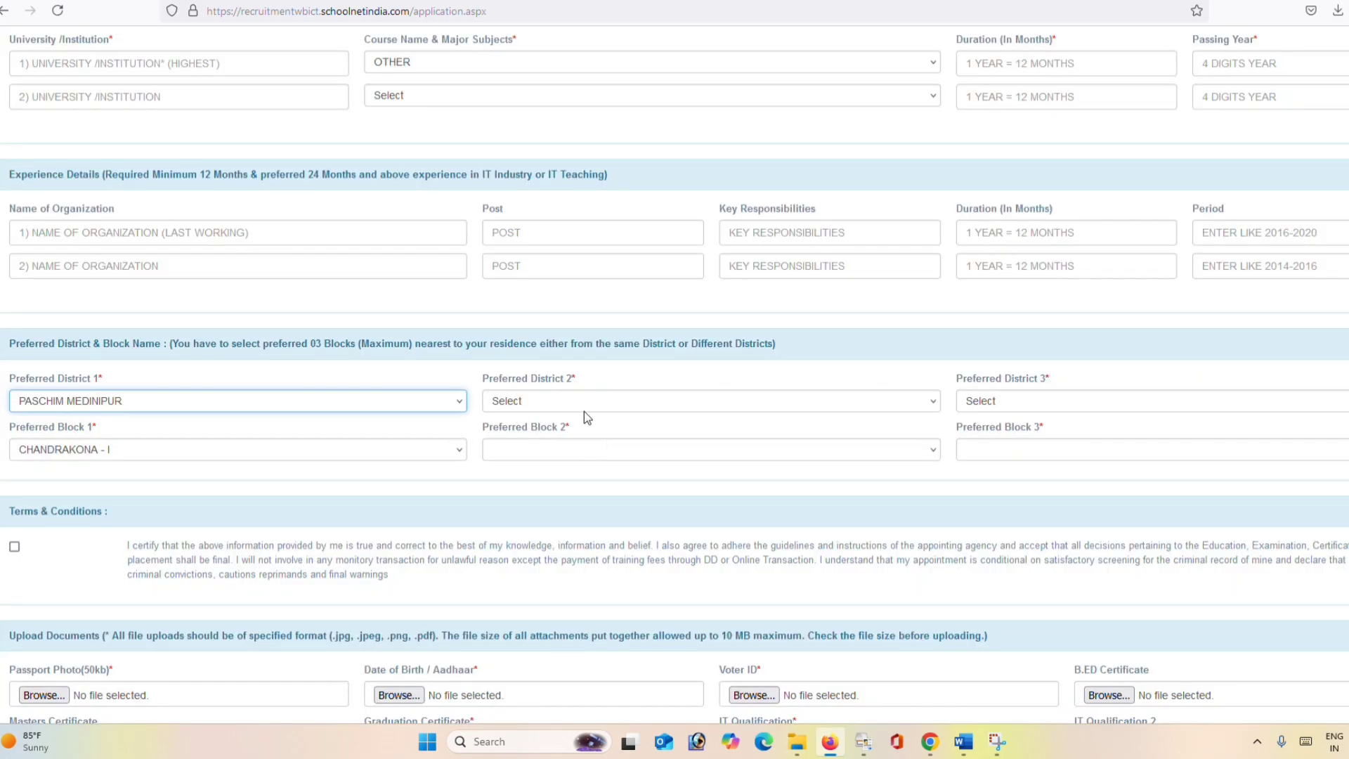
left_click(582, 401)
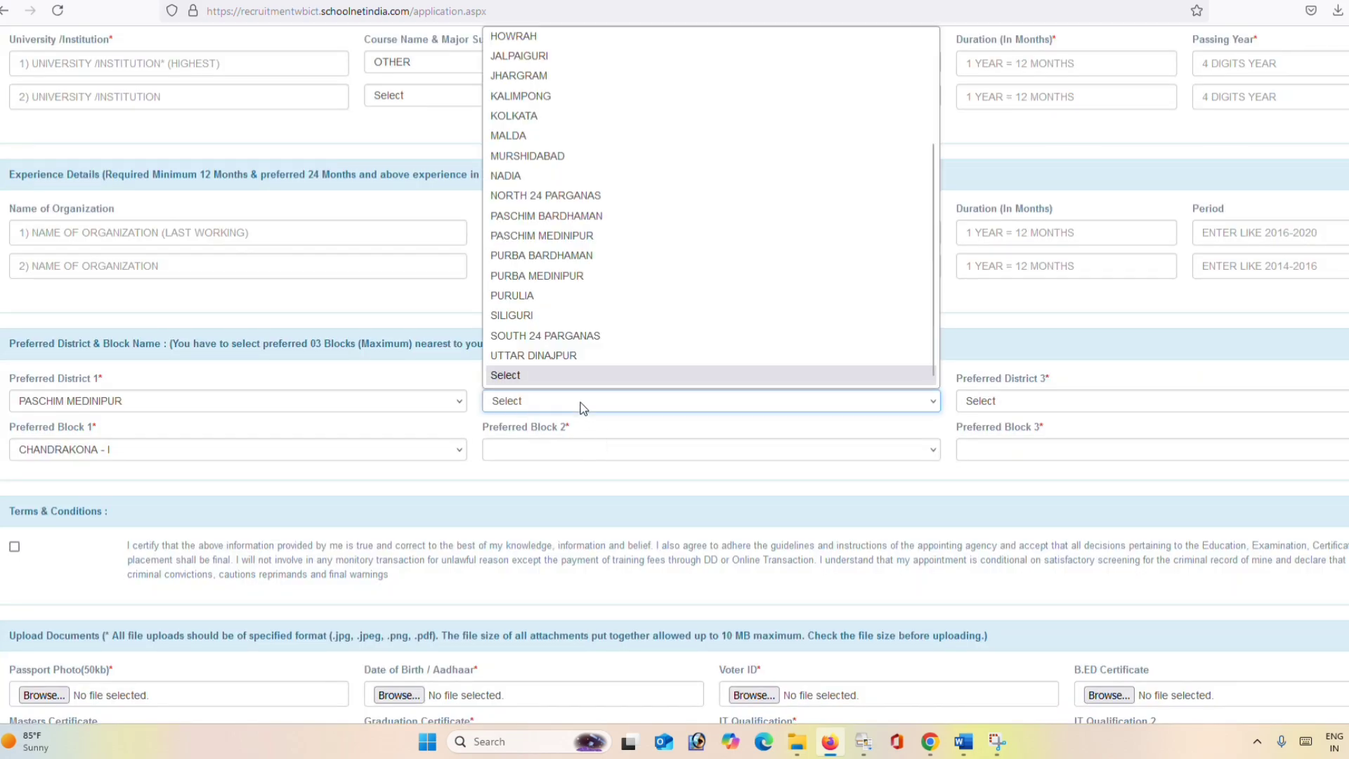
left_click(575, 219)
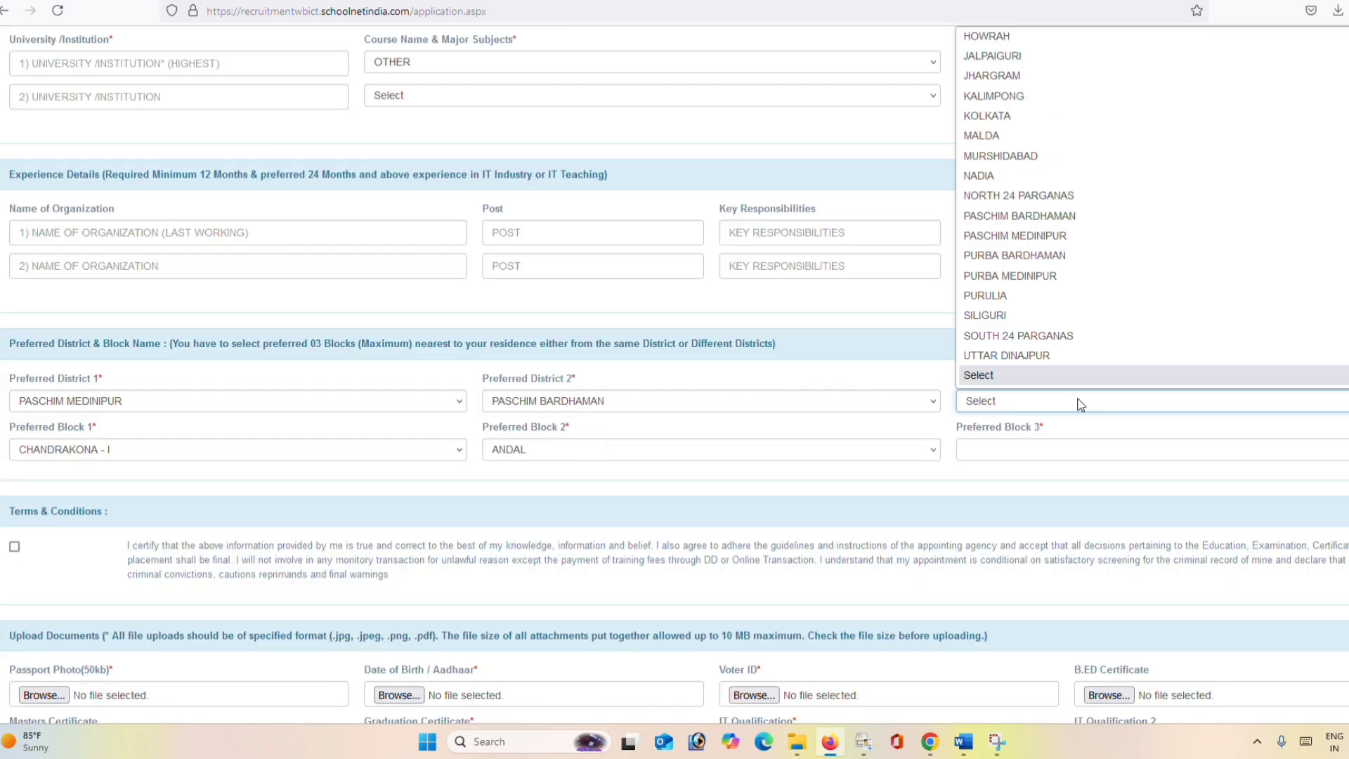
left_click(1014, 195)
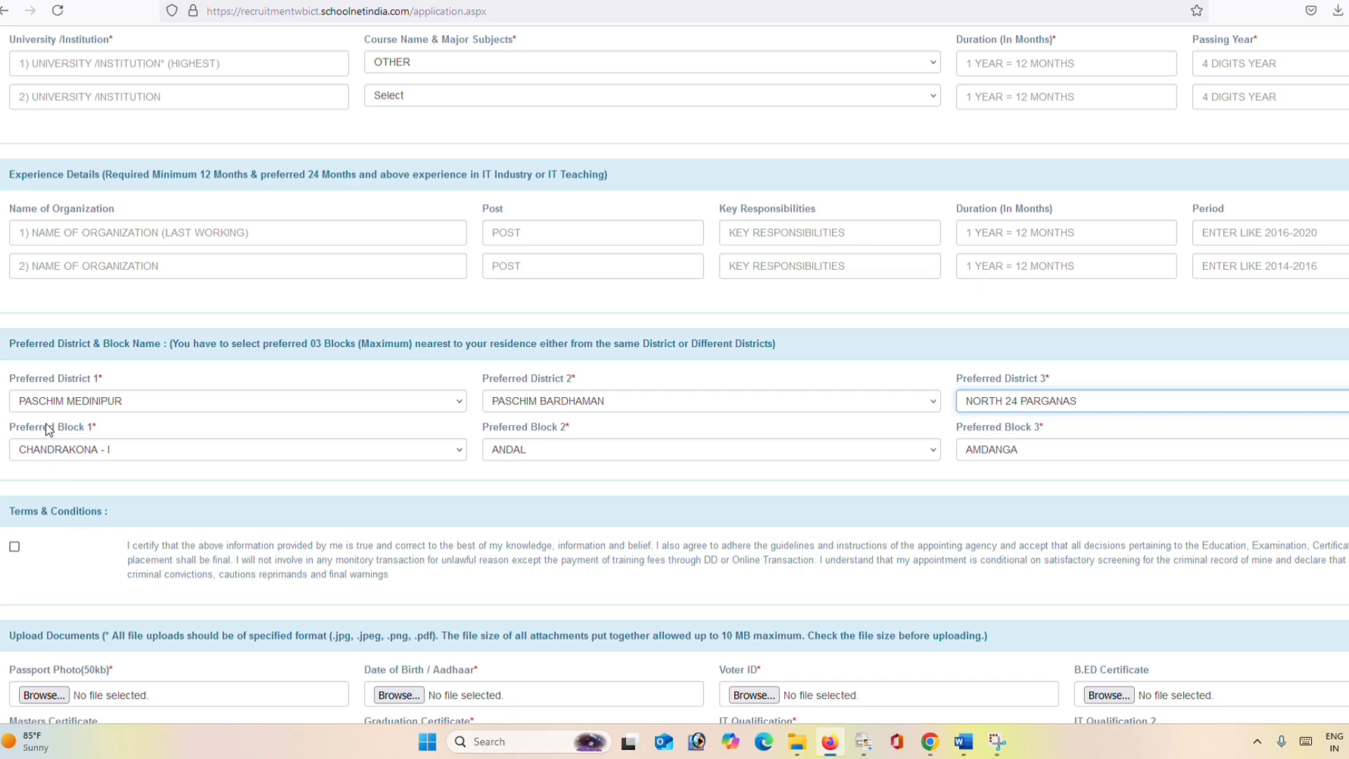
Look through the available blocks for preferred blocks 1, 2 and 3 in the chosen districts
left_click(95, 448)
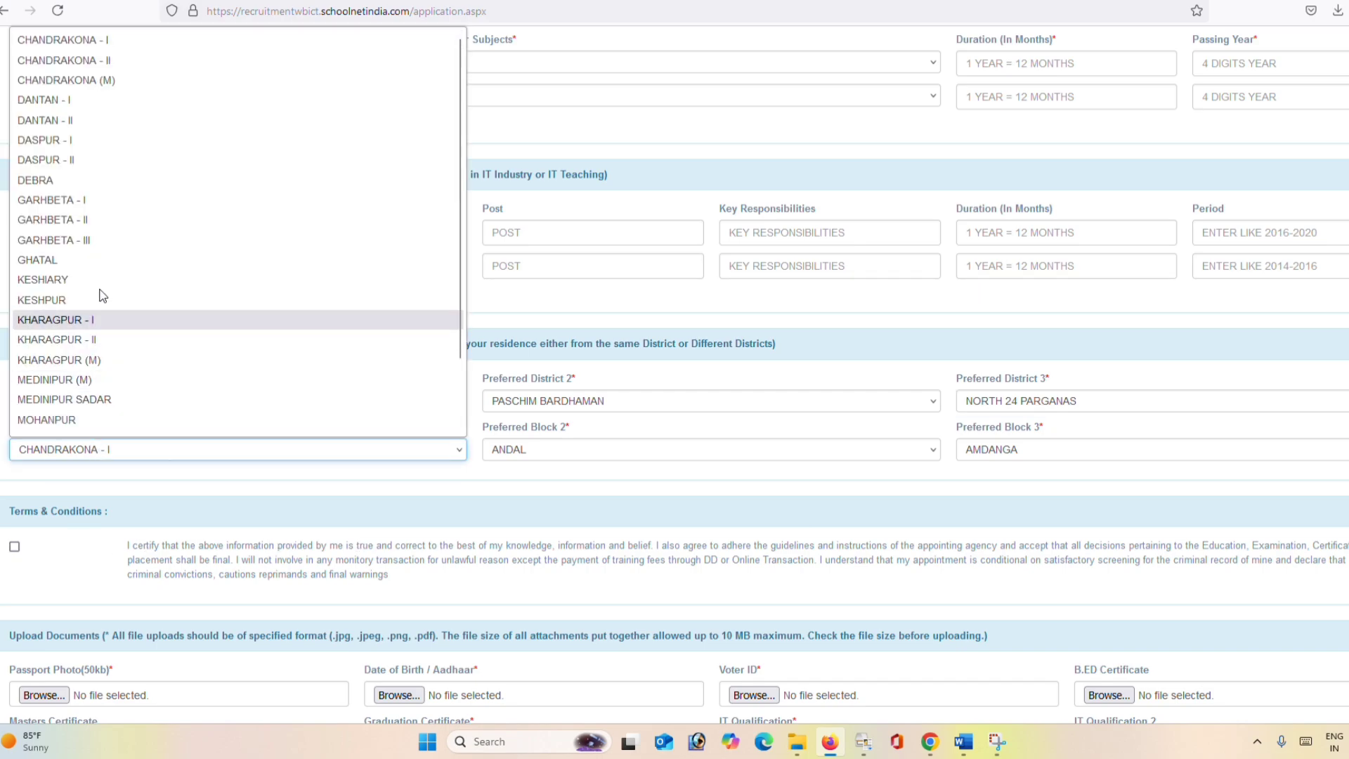
scroll(163, 237, "down", 2)
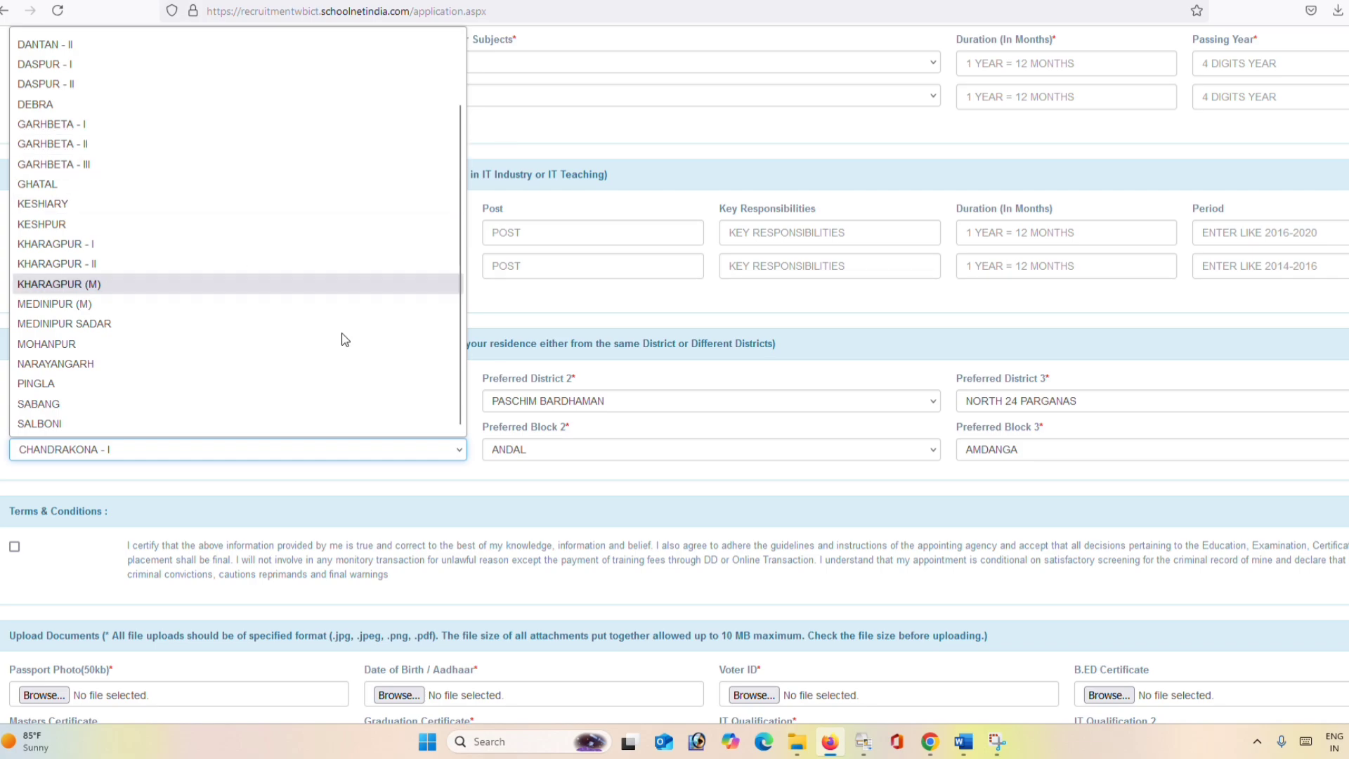
left_click(566, 461)
left_click(569, 454)
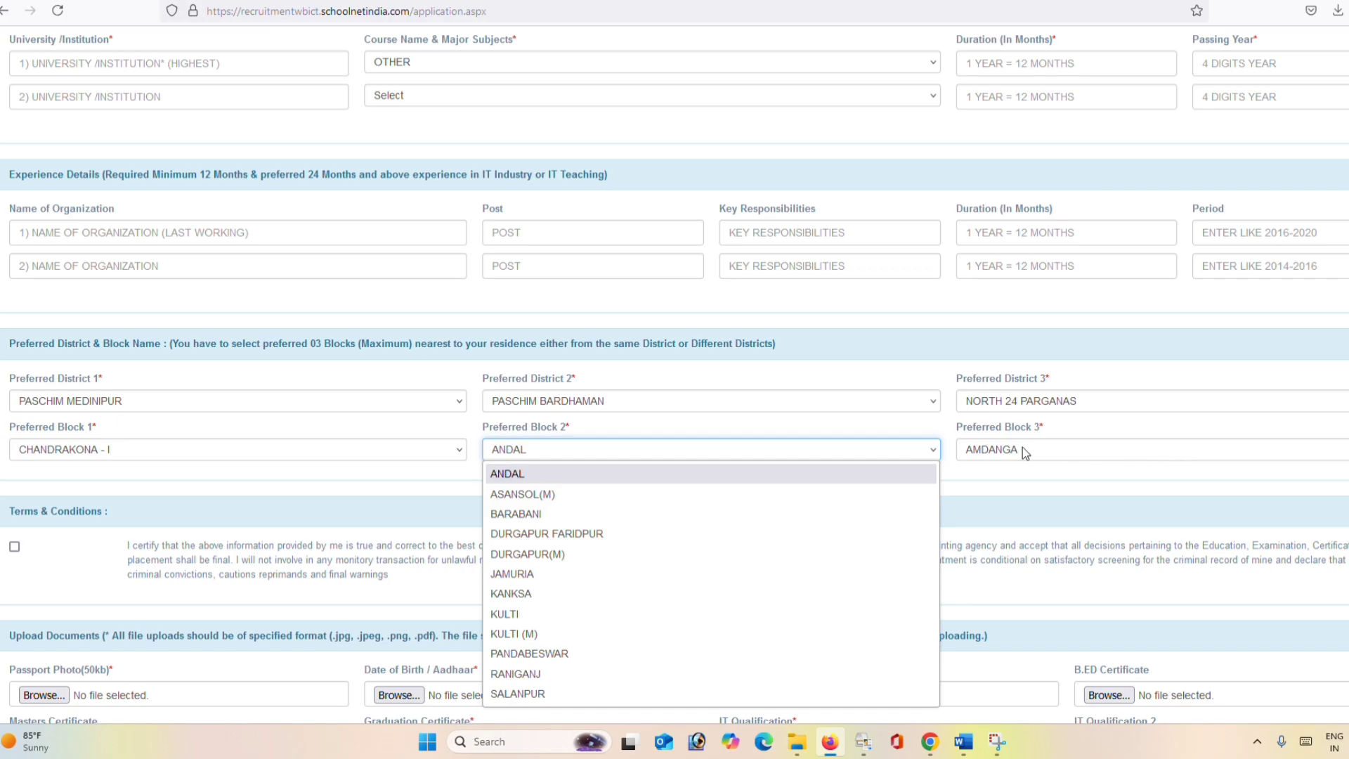
left_click(1095, 456)
left_click(1095, 456)
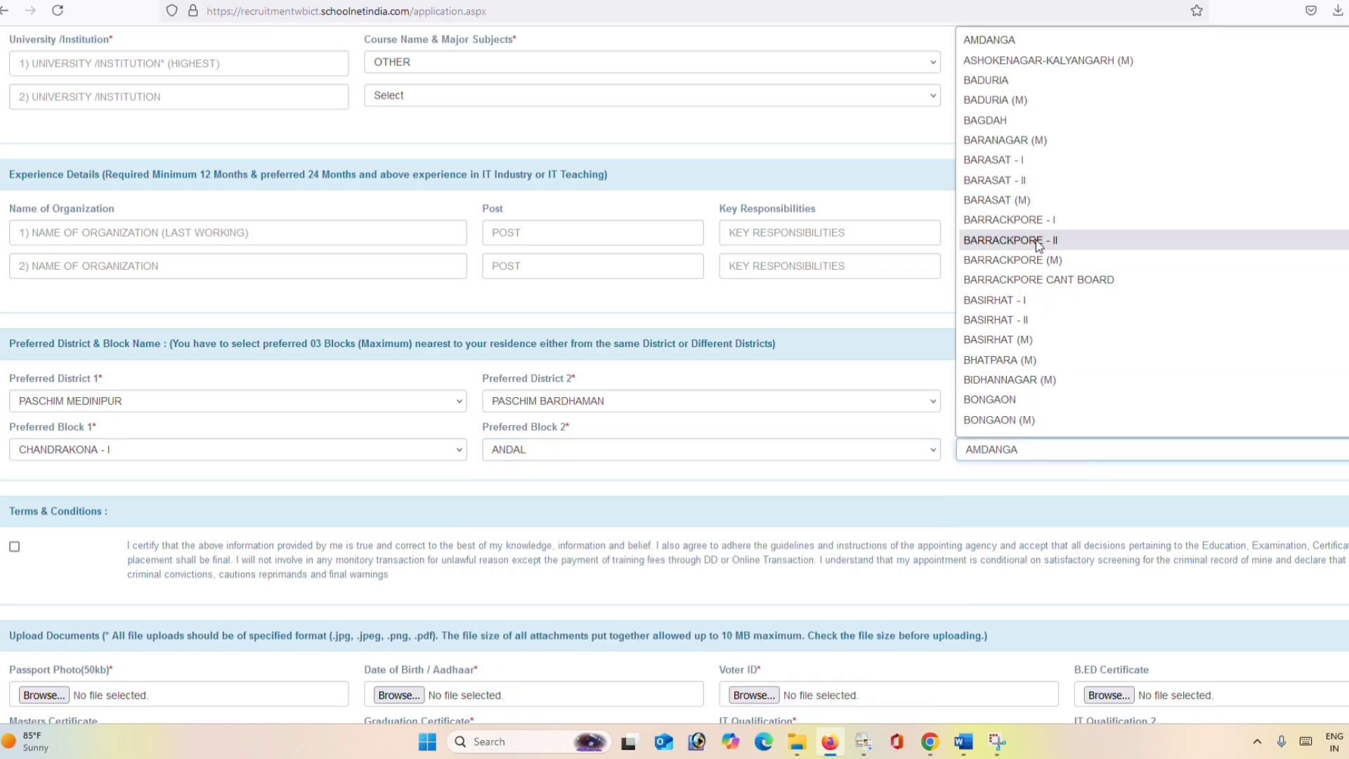
left_click(792, 492)
Accept the terms and conditions, and review the IT Qualification, IT Qualification 2, Work Experience Certificate1 and Resume upload fields
scroll(797, 494, "down", 5)
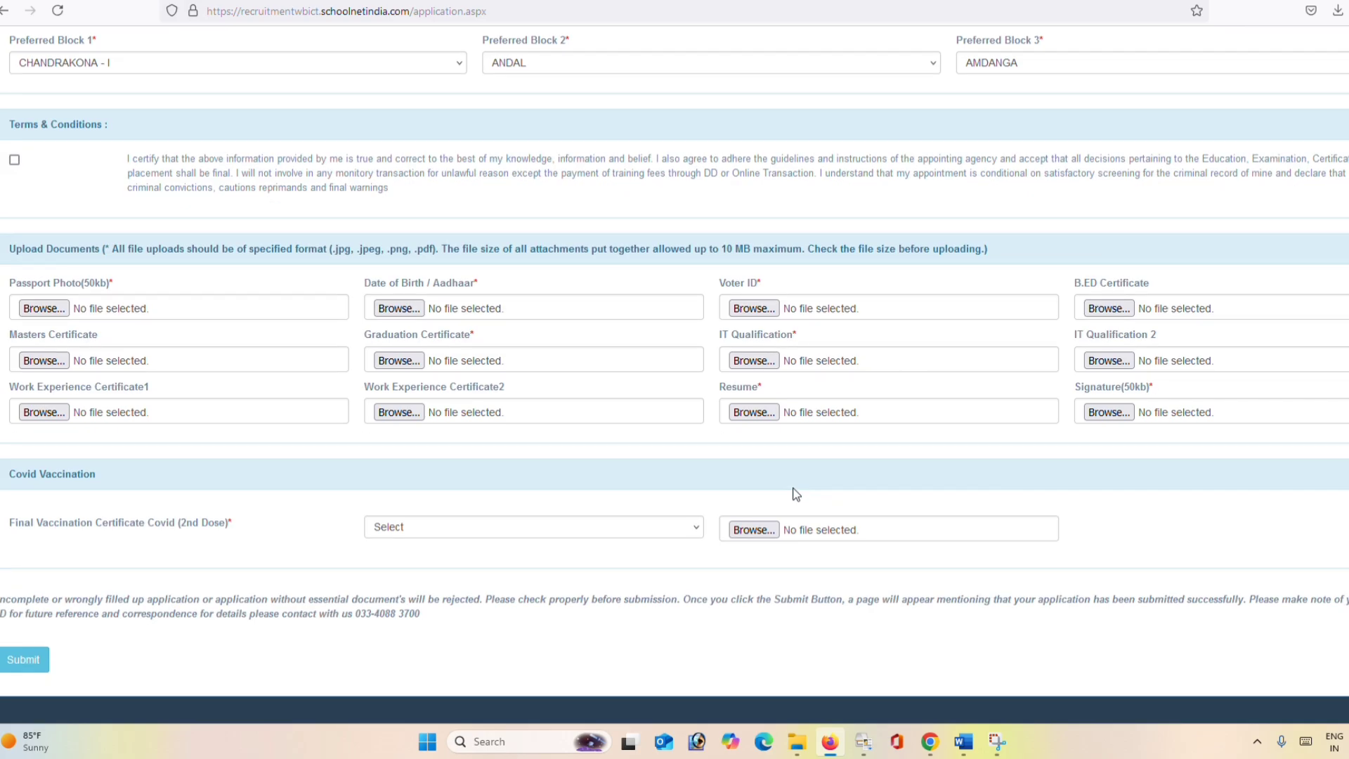
left_click(14, 160)
left_click_drag(720, 334, 793, 337)
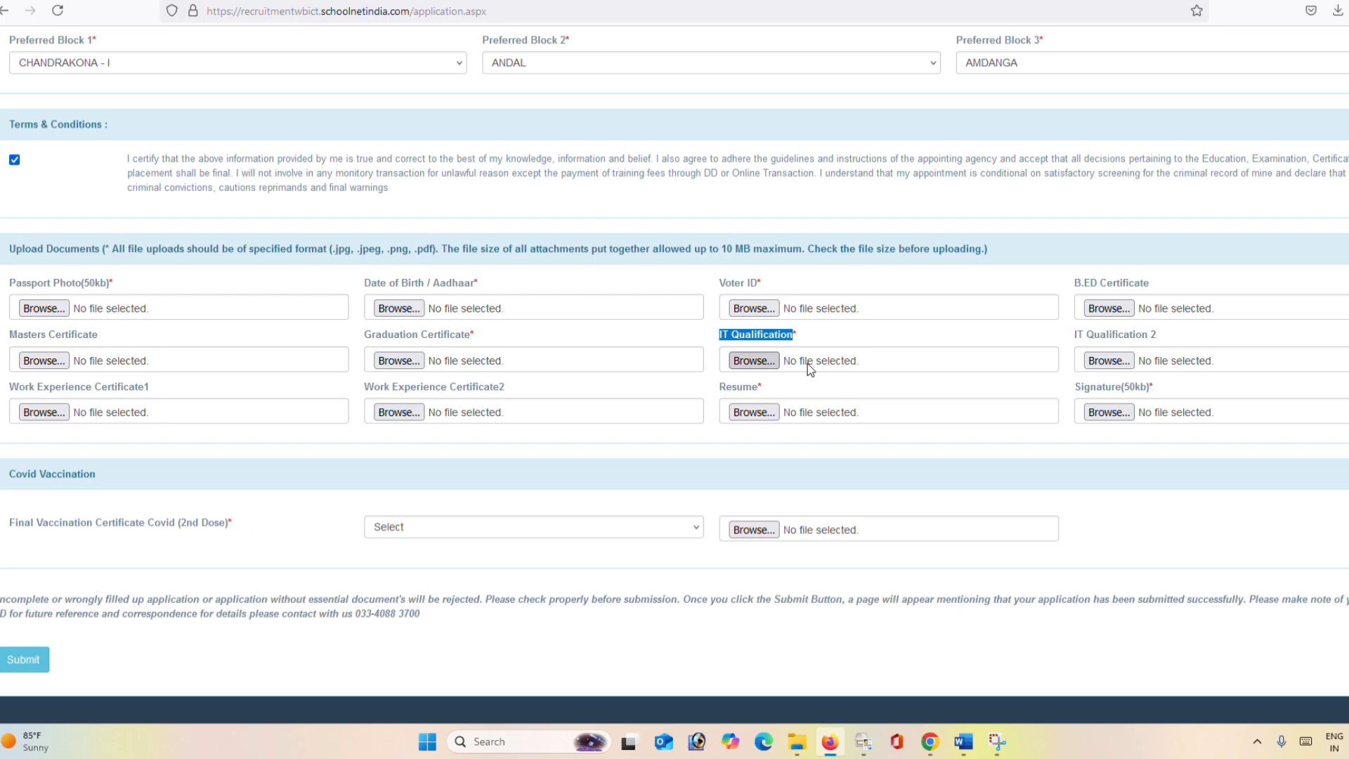
left_click_drag(1073, 334, 1159, 340)
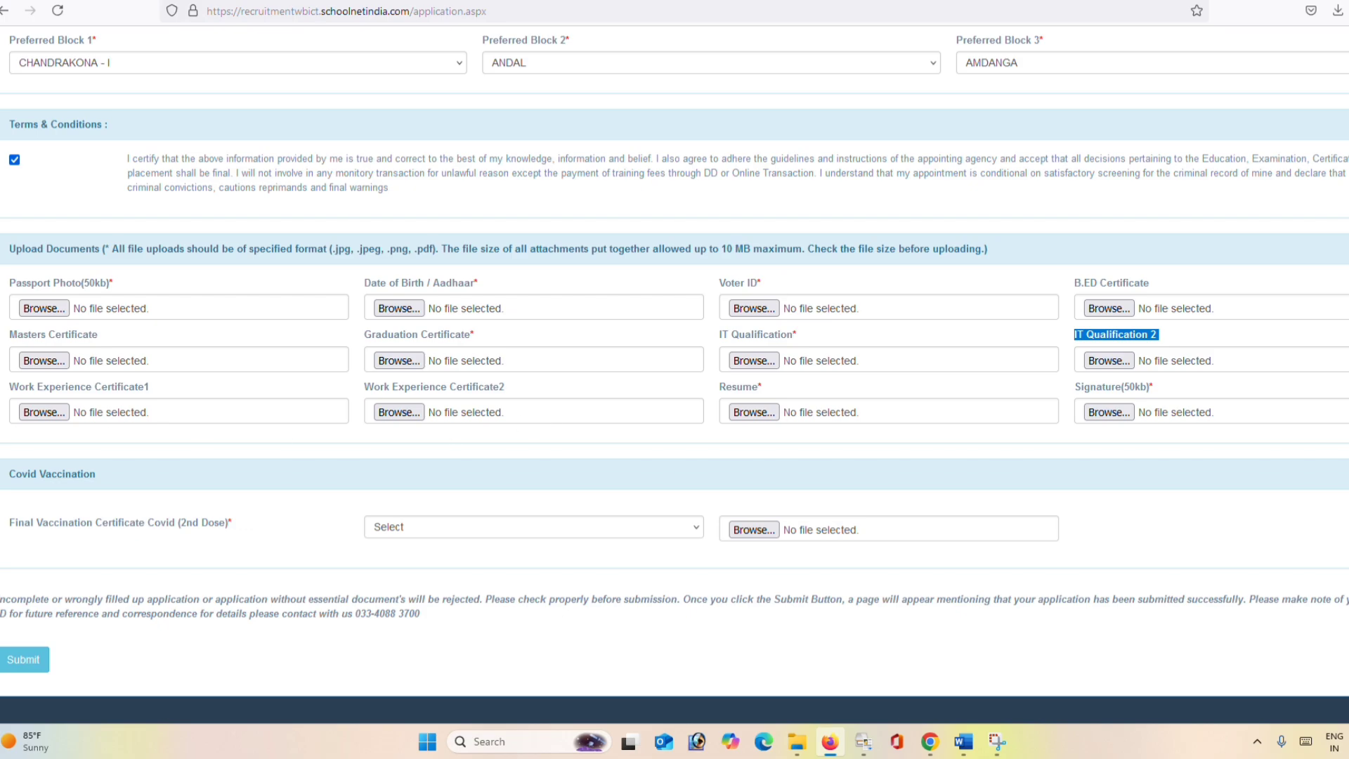
left_click_drag(9, 387, 150, 396)
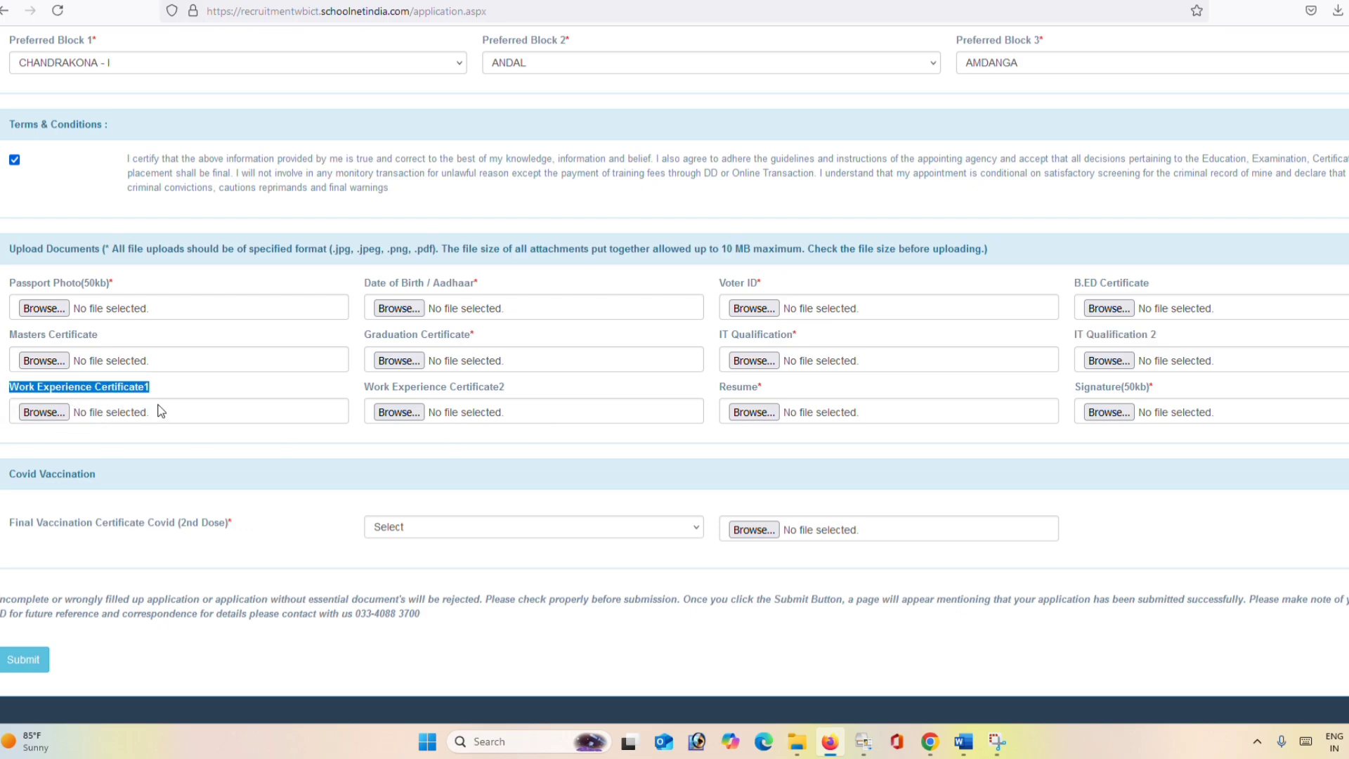
left_click_drag(754, 393, 727, 393)
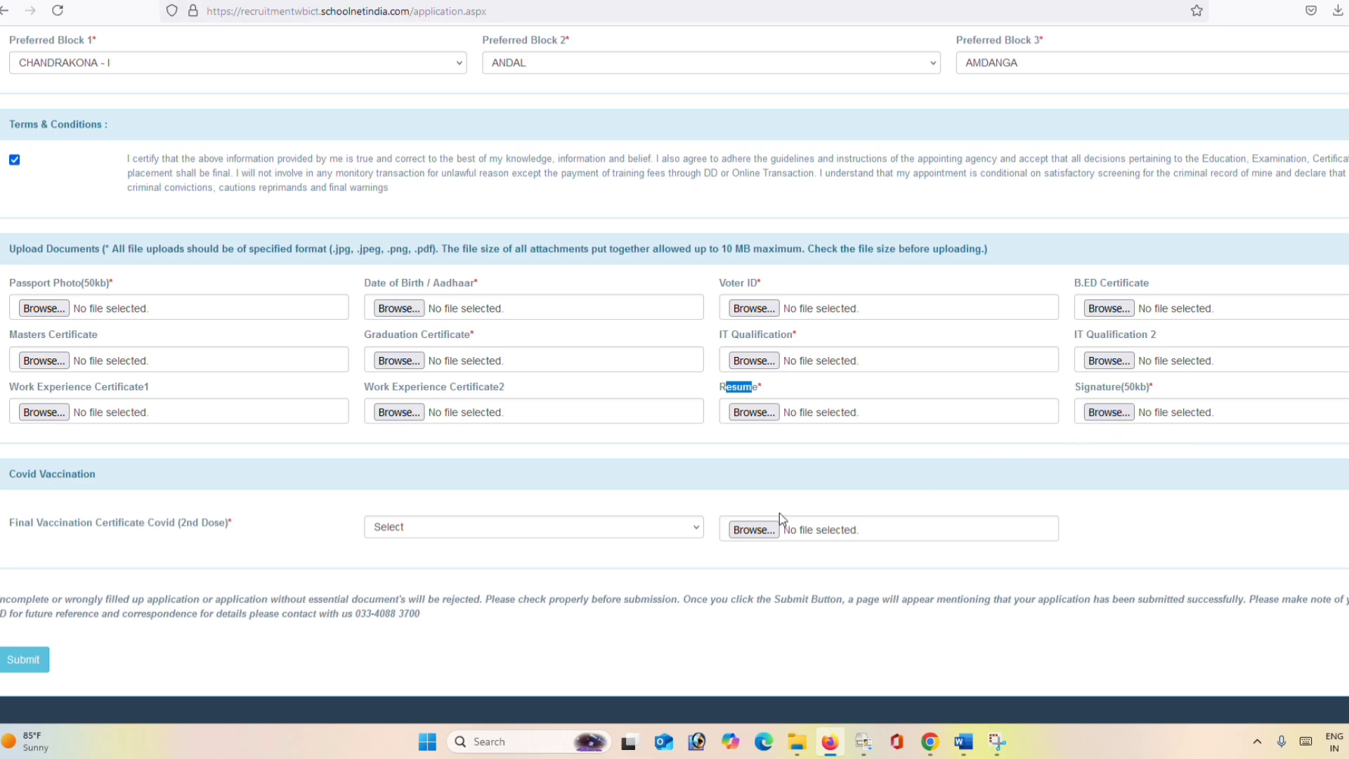
Set the final Covid vaccination certificate (2nd dose) answer to NO and return to the education details
left_click_drag(139, 524, 191, 524)
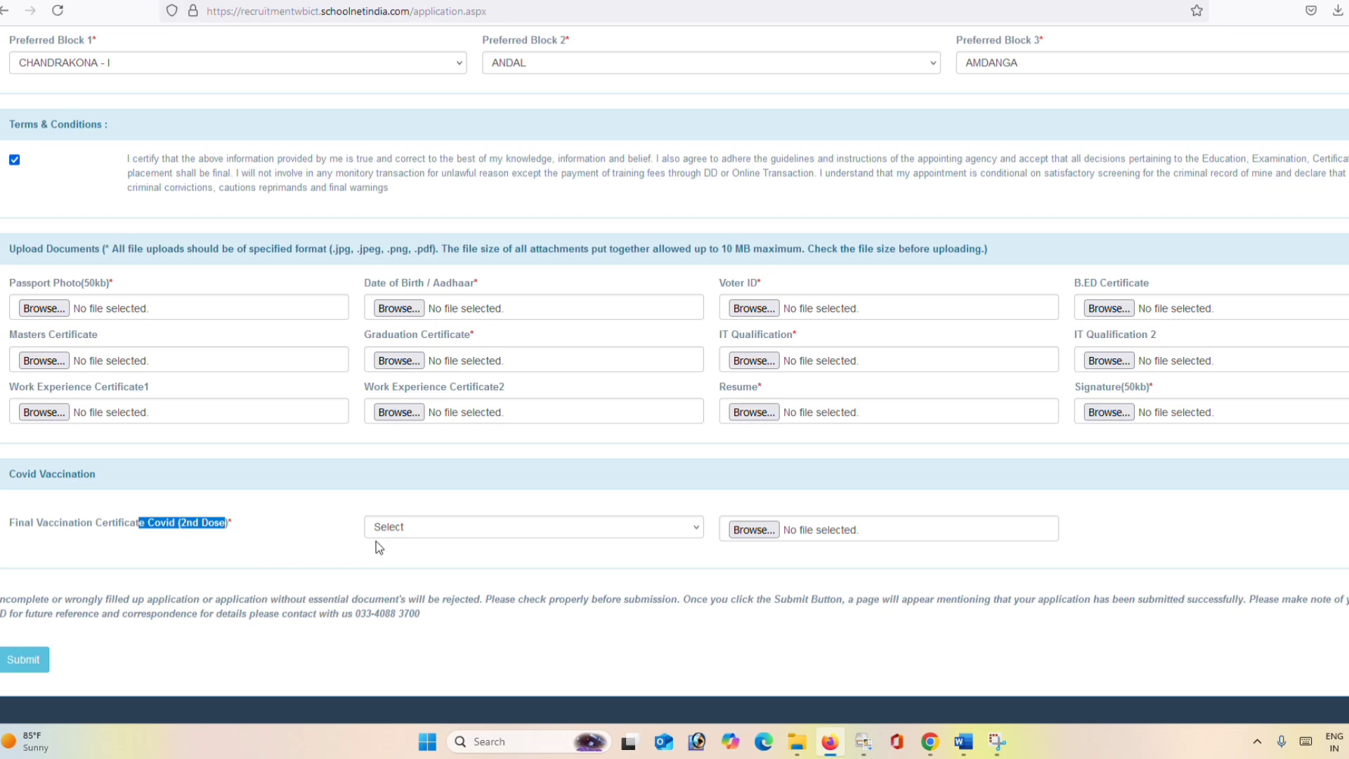
left_click(418, 525)
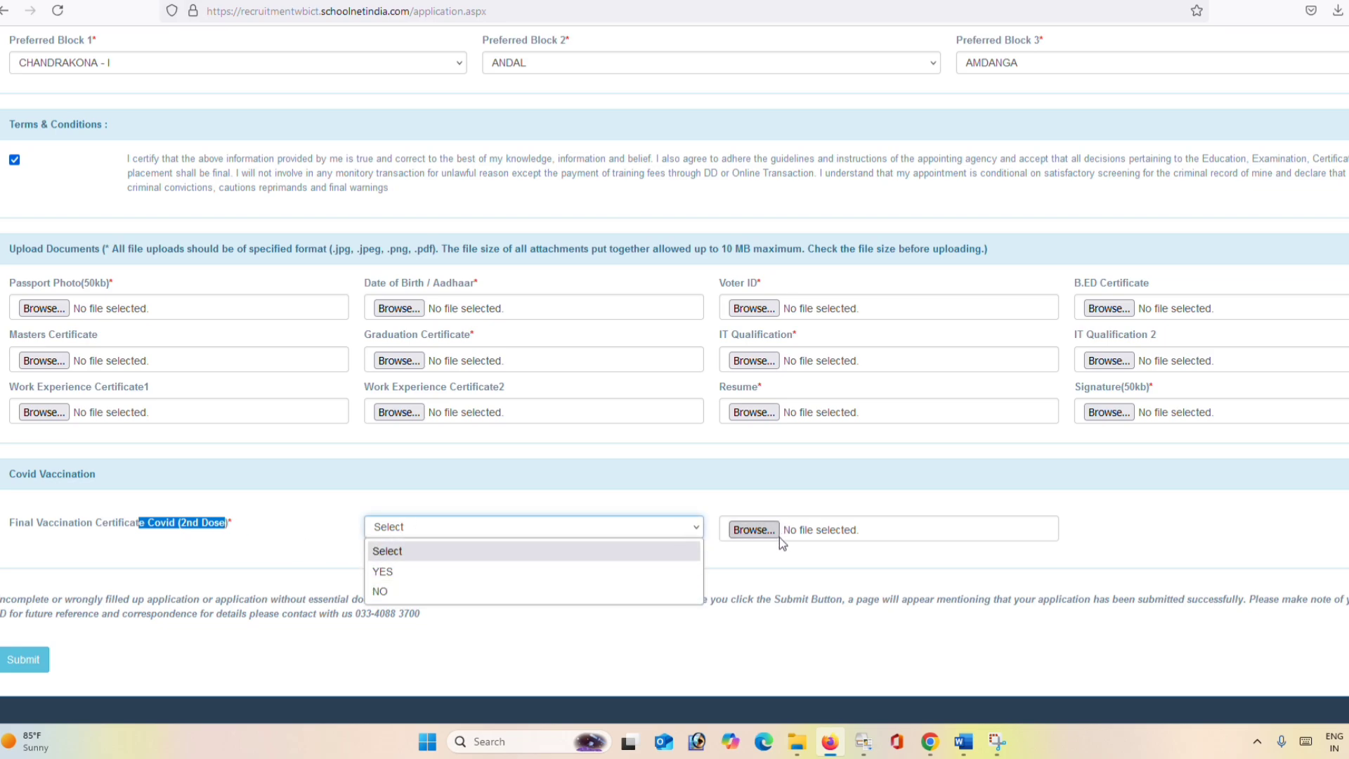
left_click(419, 592)
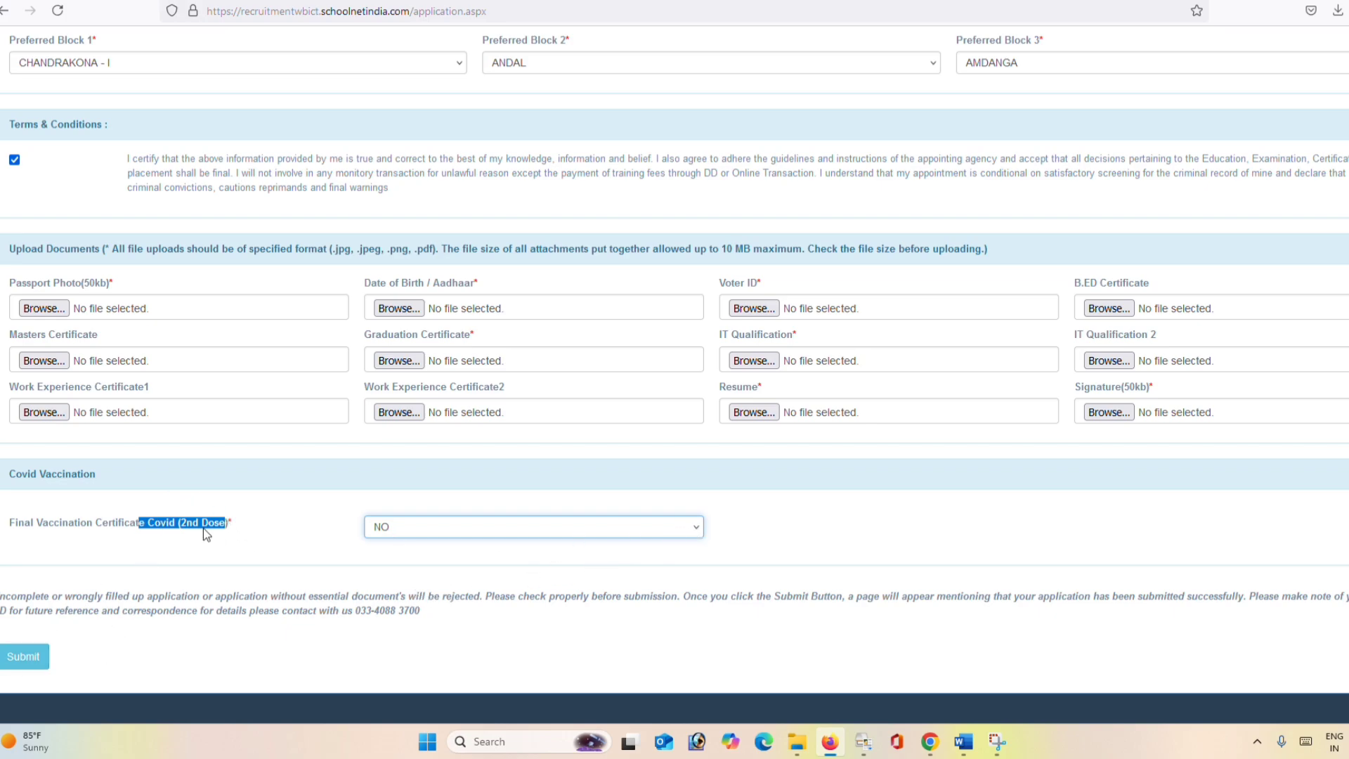
scroll(533, 482, "up", 6)
scroll(534, 538, "up", 6)
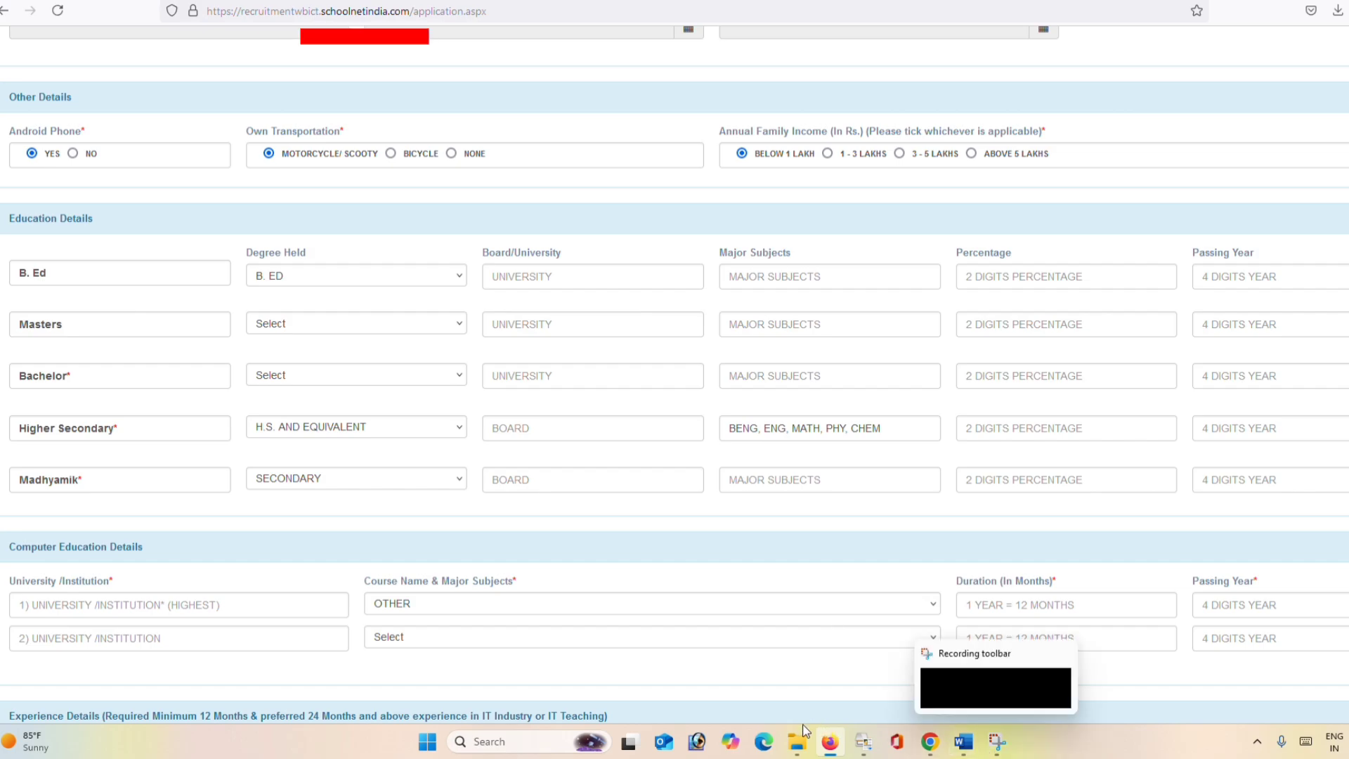